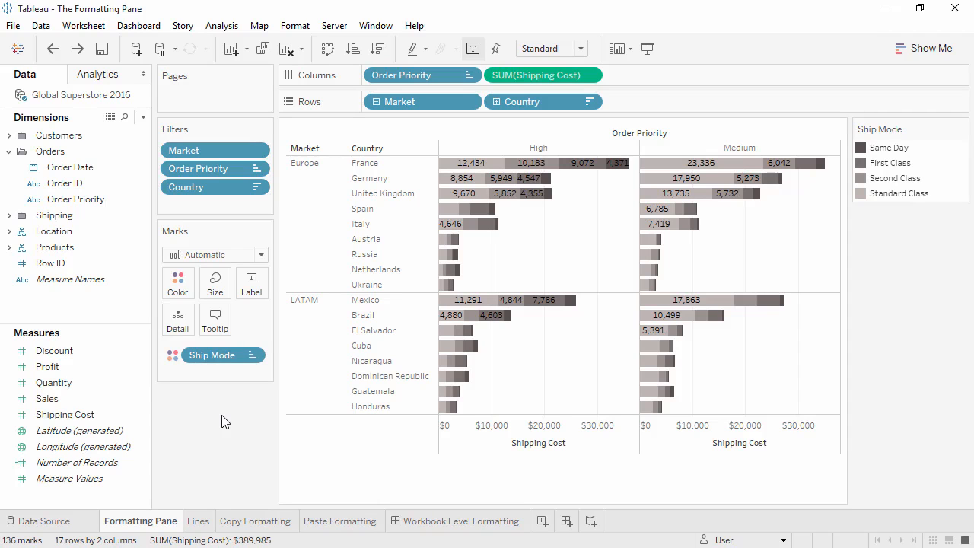
click(294, 27)
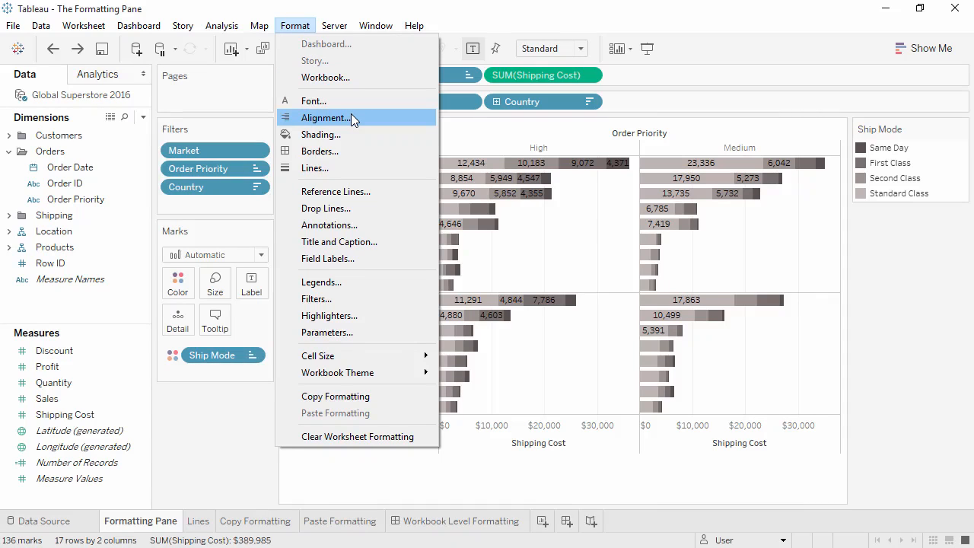
click(238, 420)
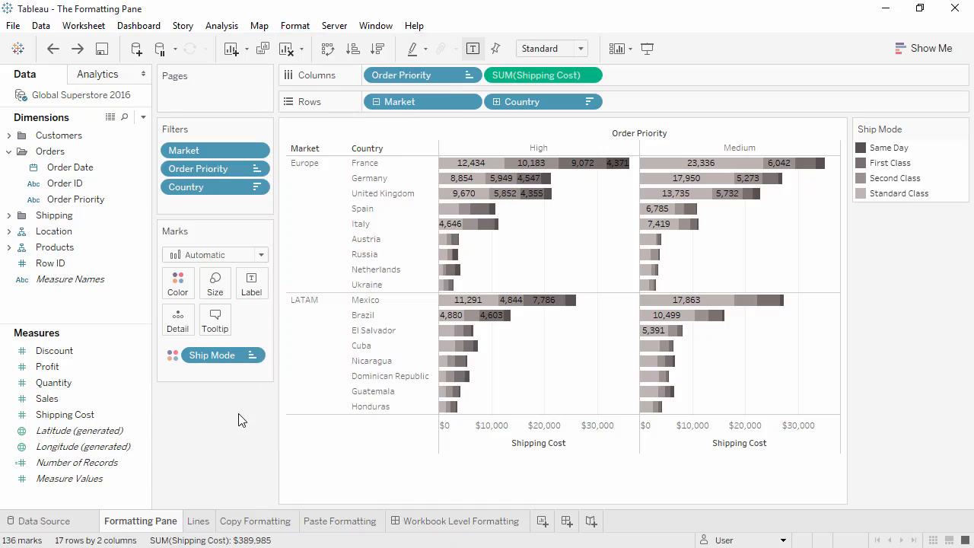
Examine the formatting options for the Market header, the Country header and the Shipping Cost axis
right_click(317, 378)
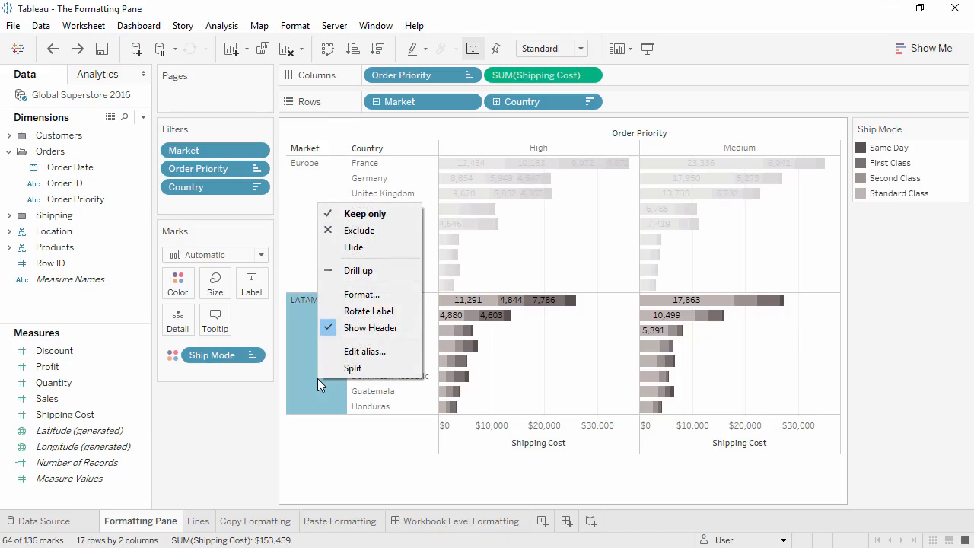
click(331, 295)
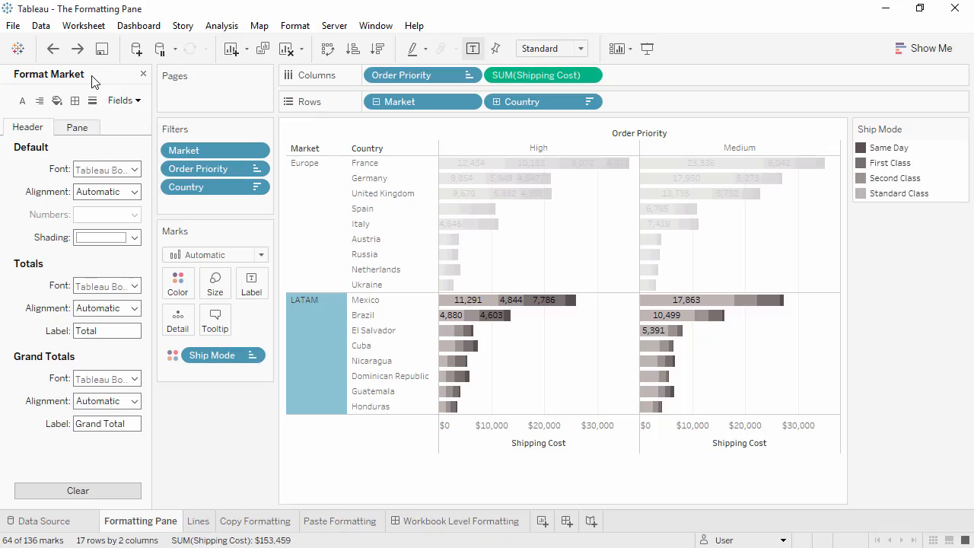
click(369, 169)
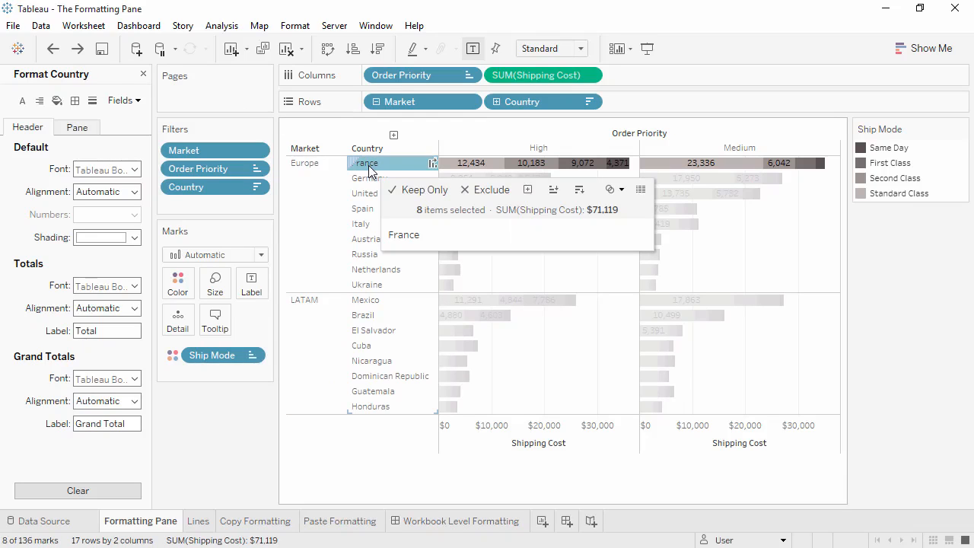
click(468, 434)
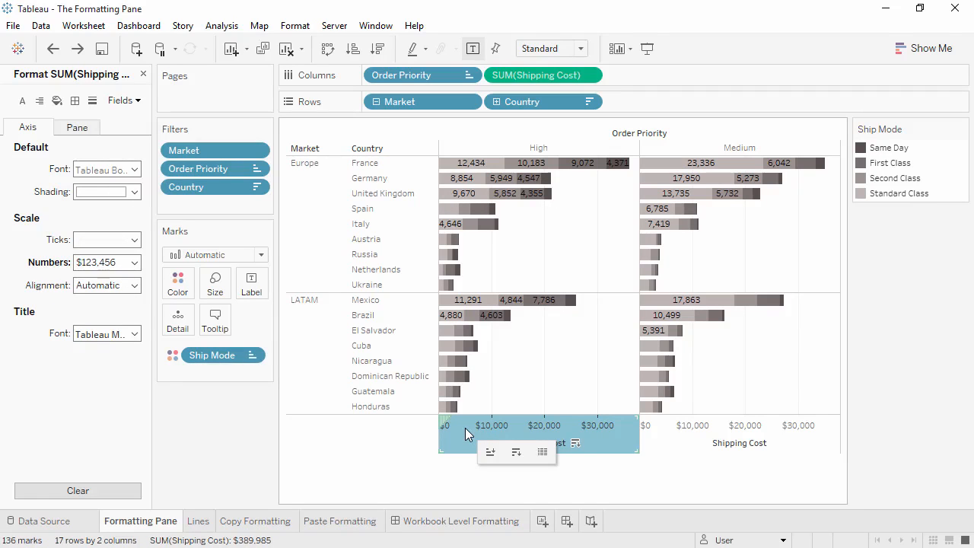
Set the worksheet's default font to Times New Roman, size 10, in red
right_click(514, 356)
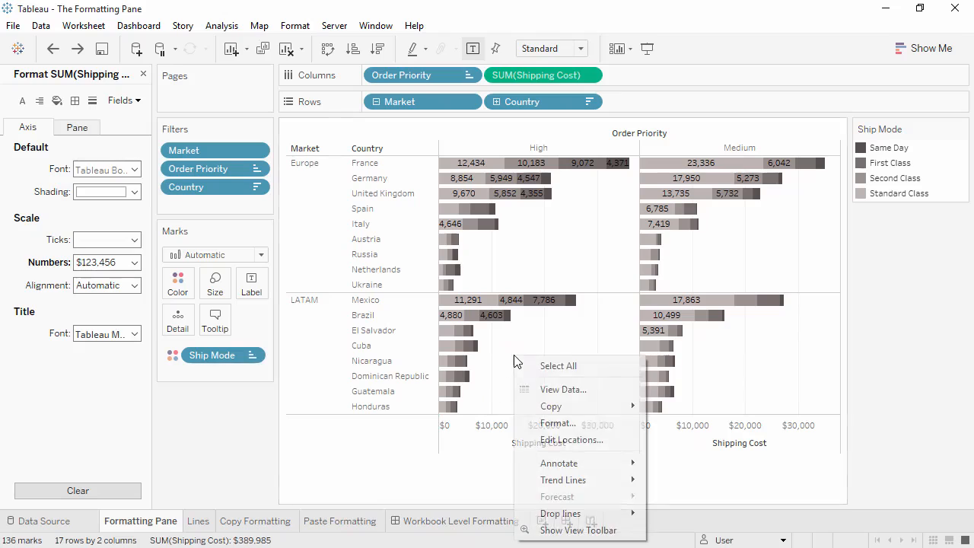
click(545, 424)
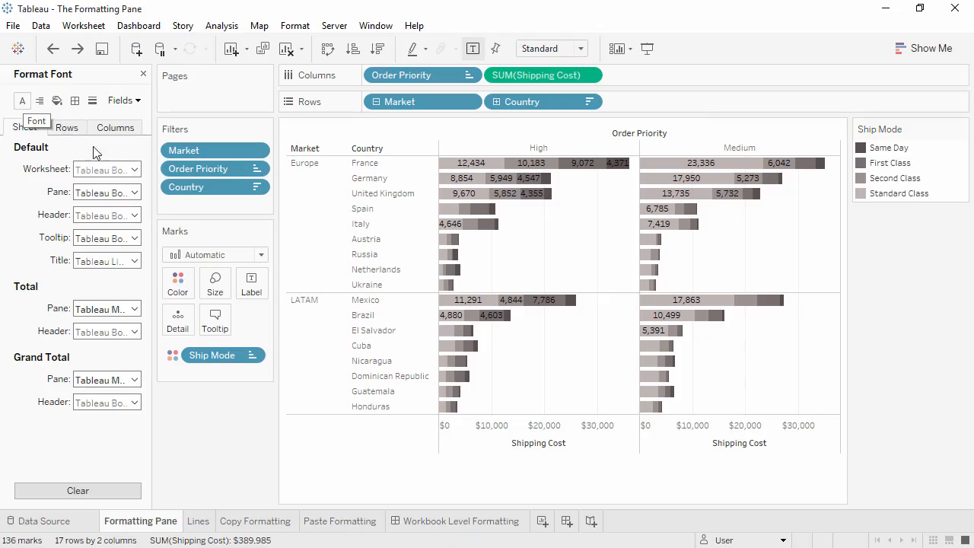
click(112, 171)
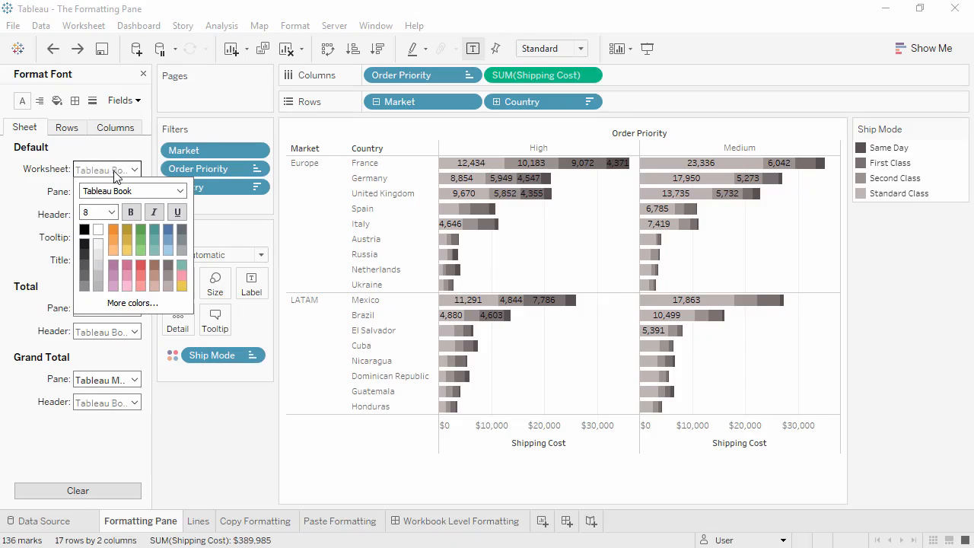
click(179, 191)
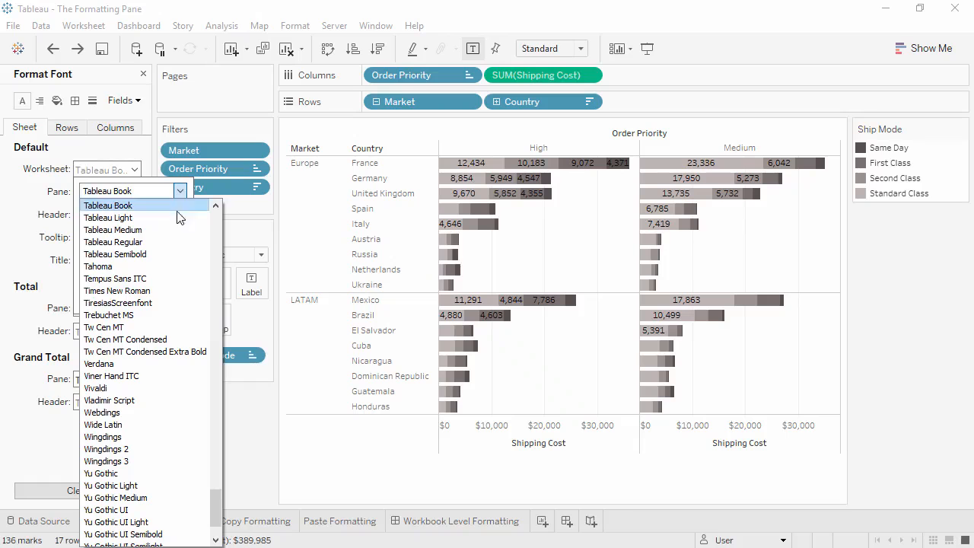
click(169, 294)
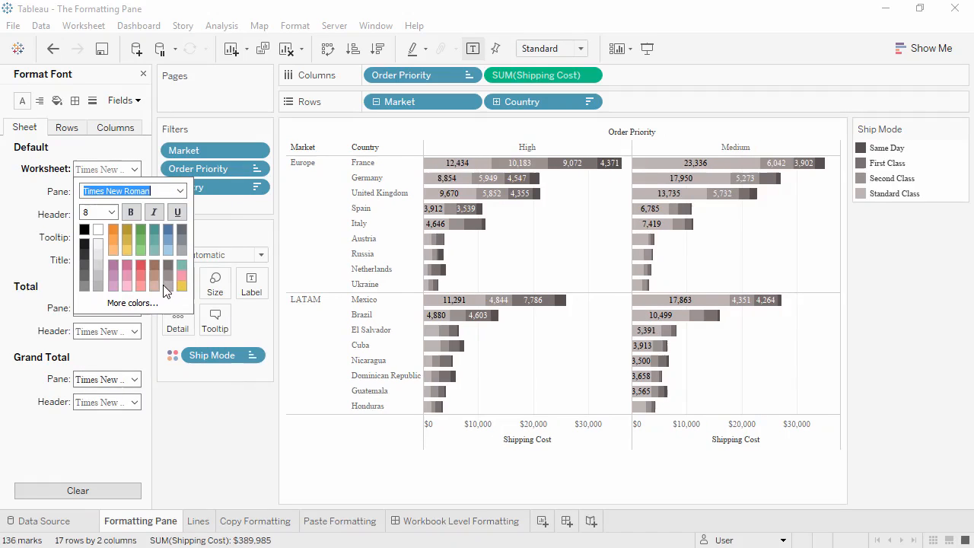
click(111, 212)
click(105, 251)
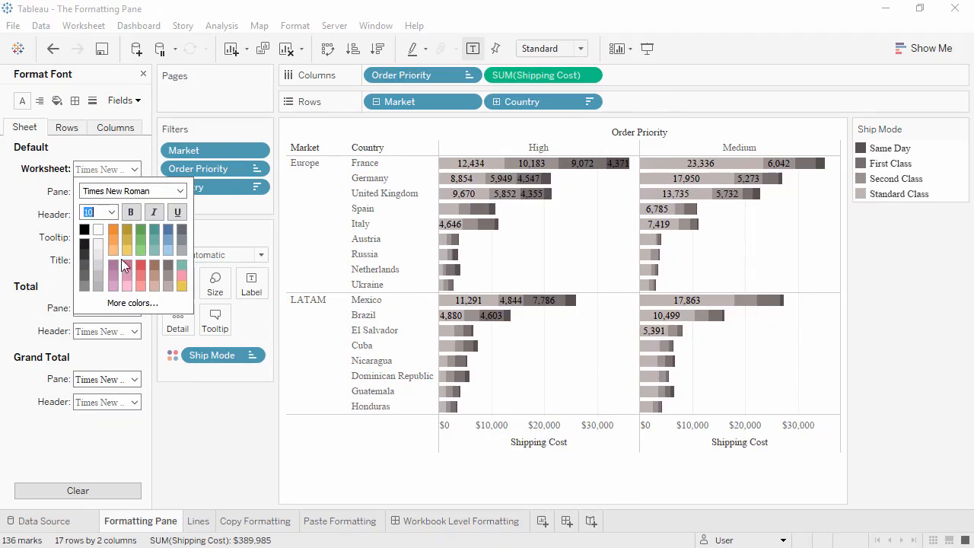
click(141, 267)
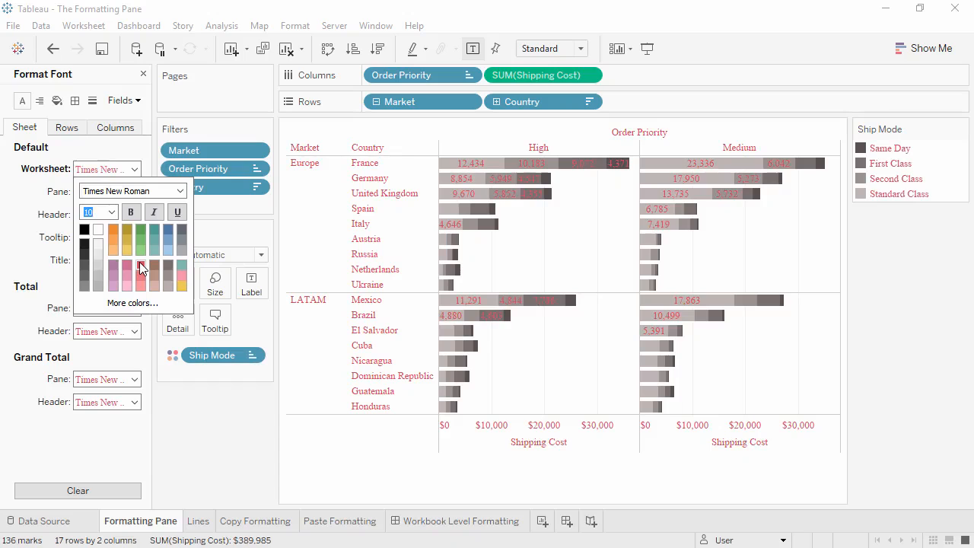
click(33, 259)
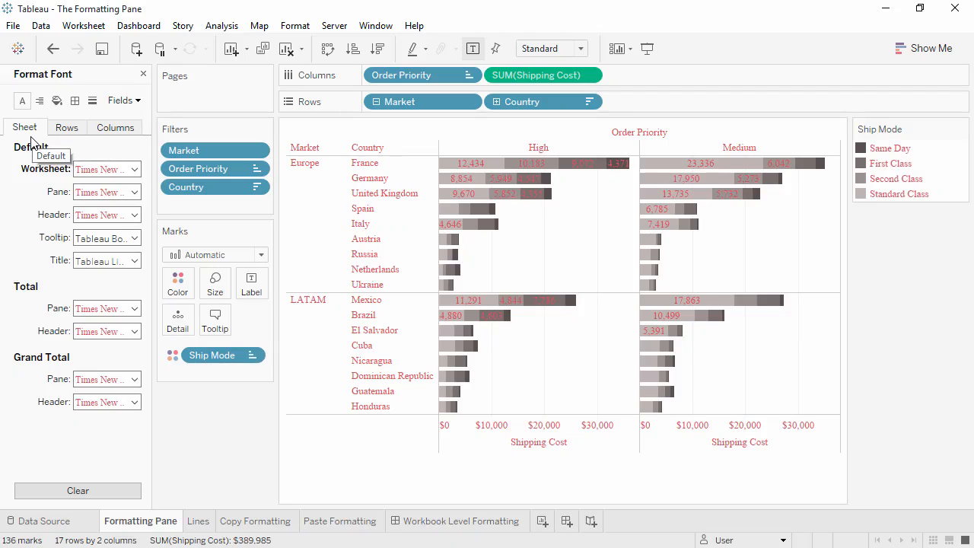
Set the default header font color to blue for the columns only
click(64, 128)
click(105, 130)
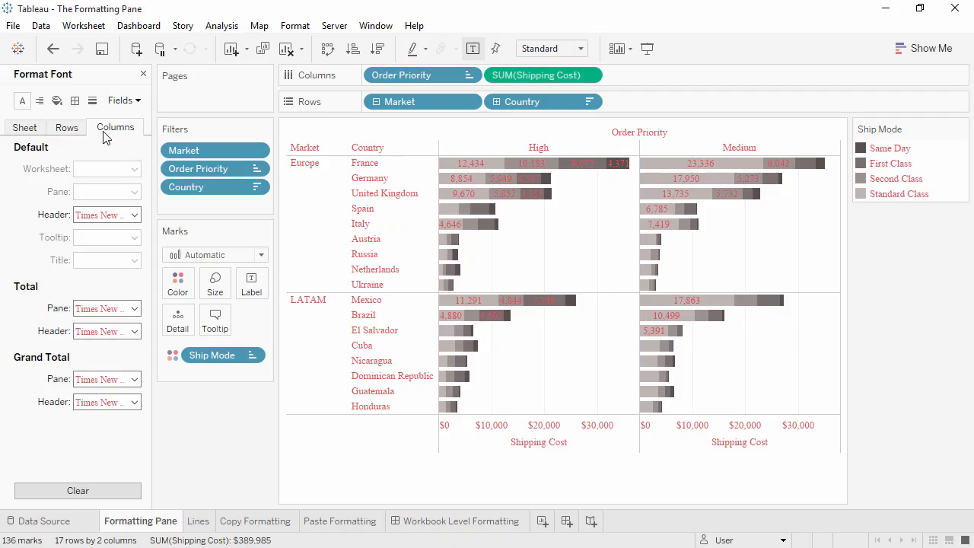
click(134, 215)
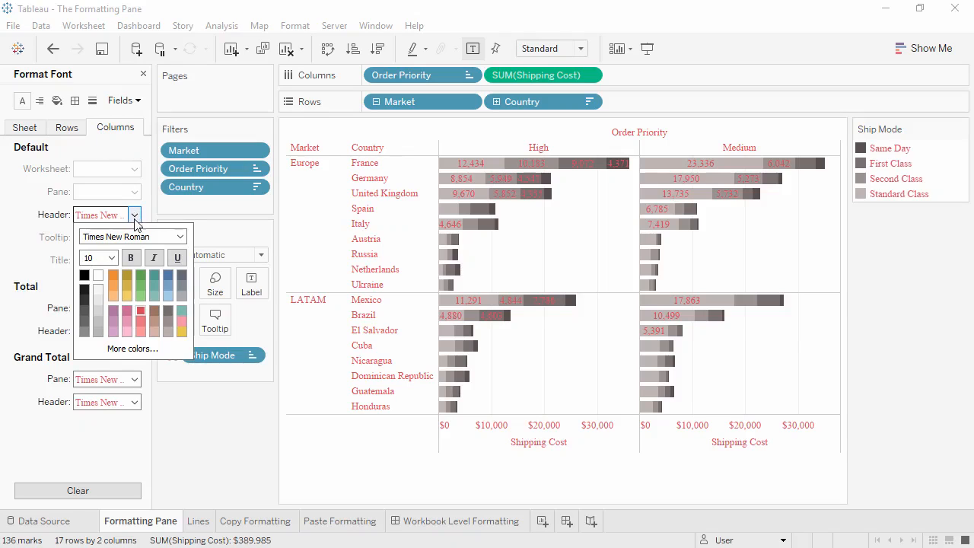
click(166, 274)
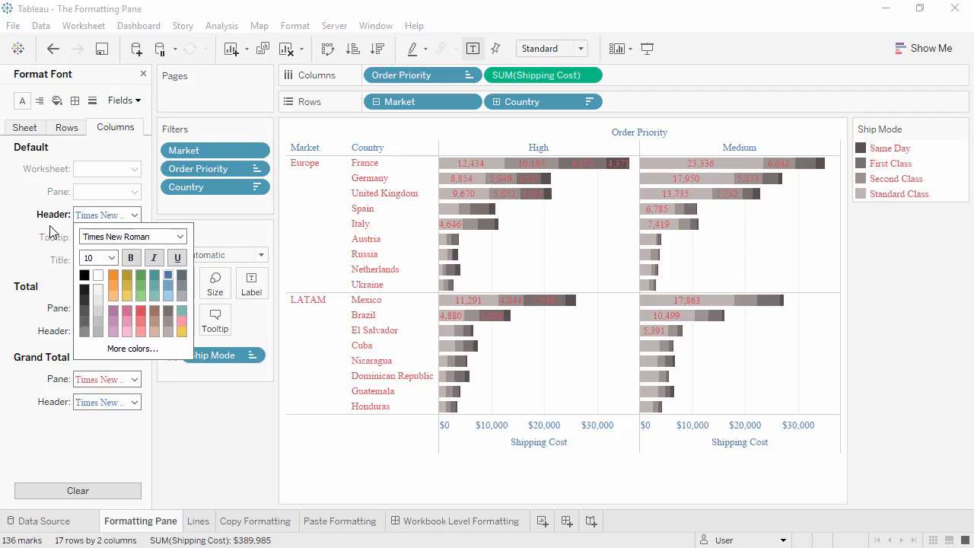
Clear all font formatting from the sheet
click(35, 129)
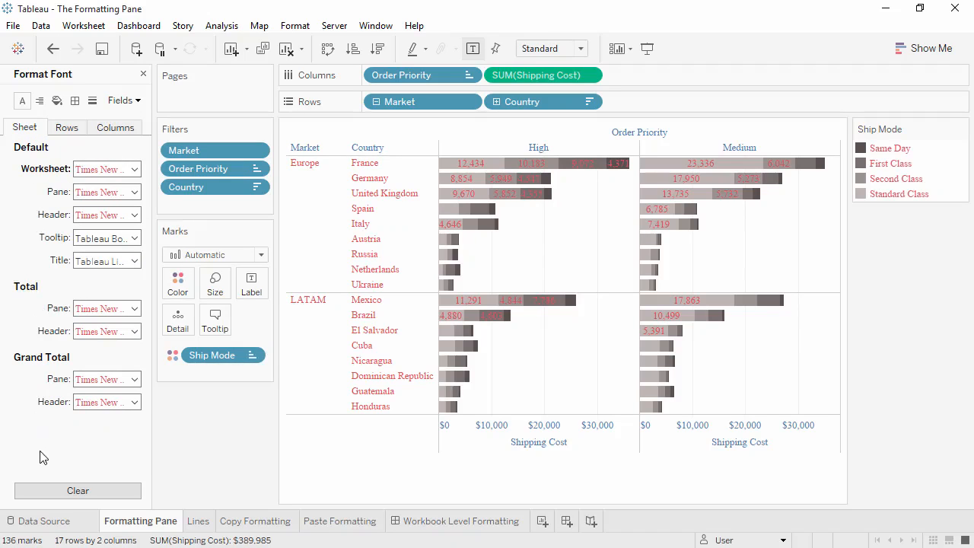
click(45, 491)
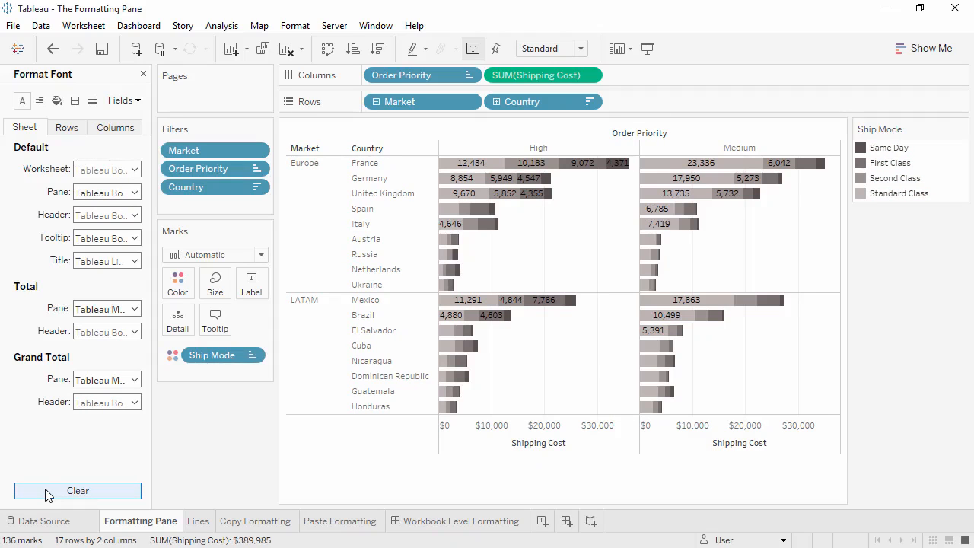
Set the default pane alignment so the mark labels run vertically, reading upward
click(40, 101)
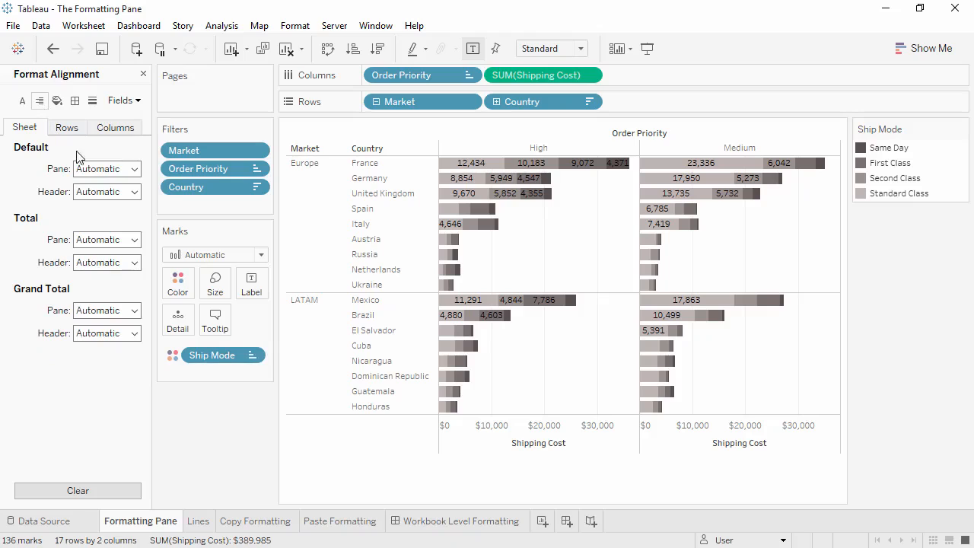
click(133, 169)
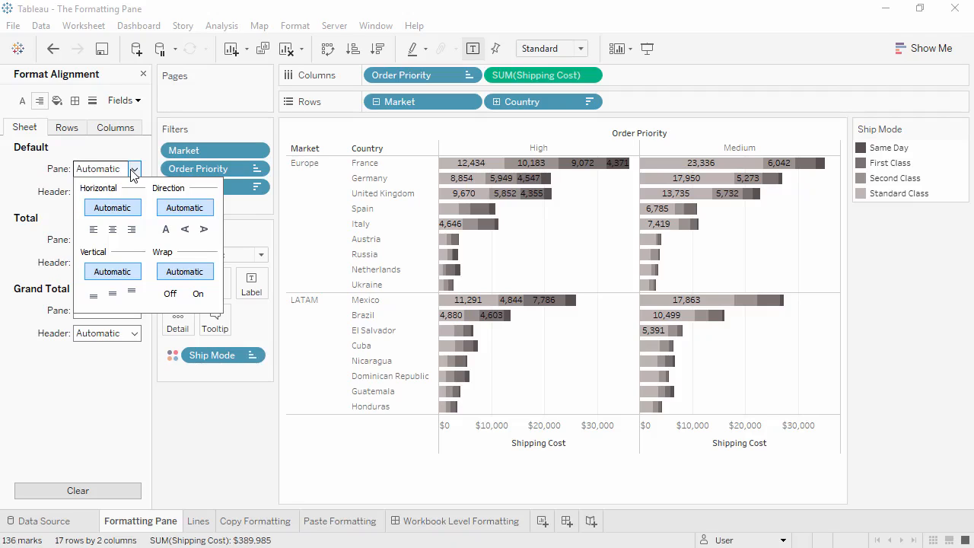
click(185, 230)
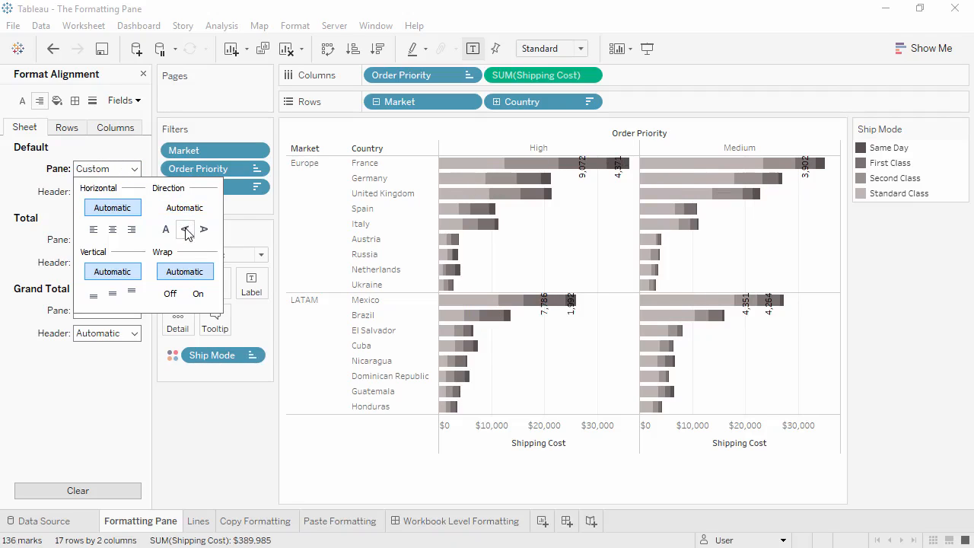
click(57, 199)
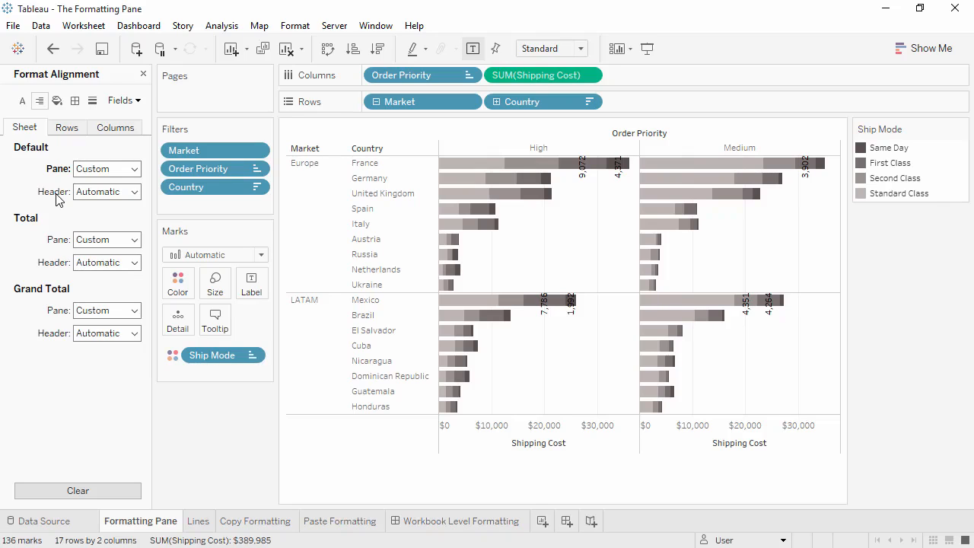
Center the sheet's default headers horizontally and clear all alignment formatting
click(133, 192)
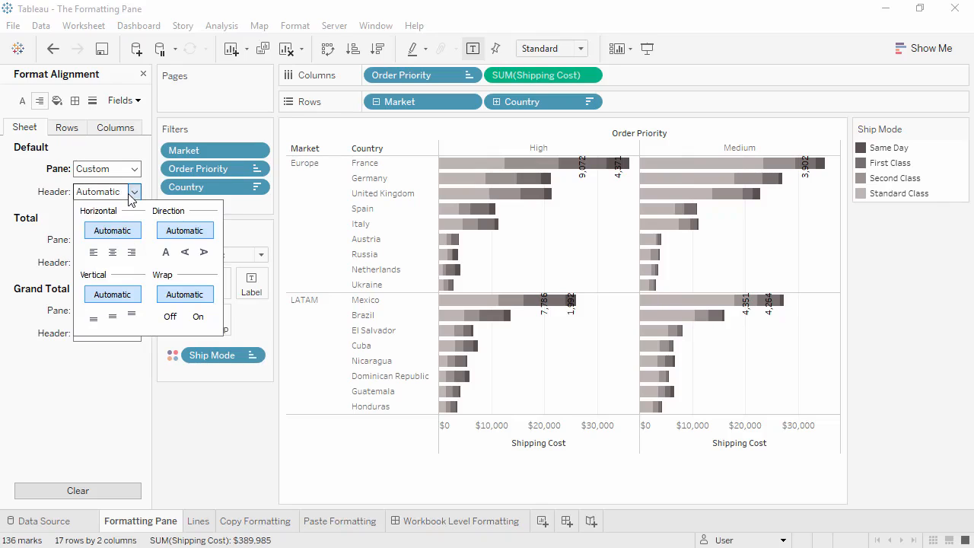
click(114, 252)
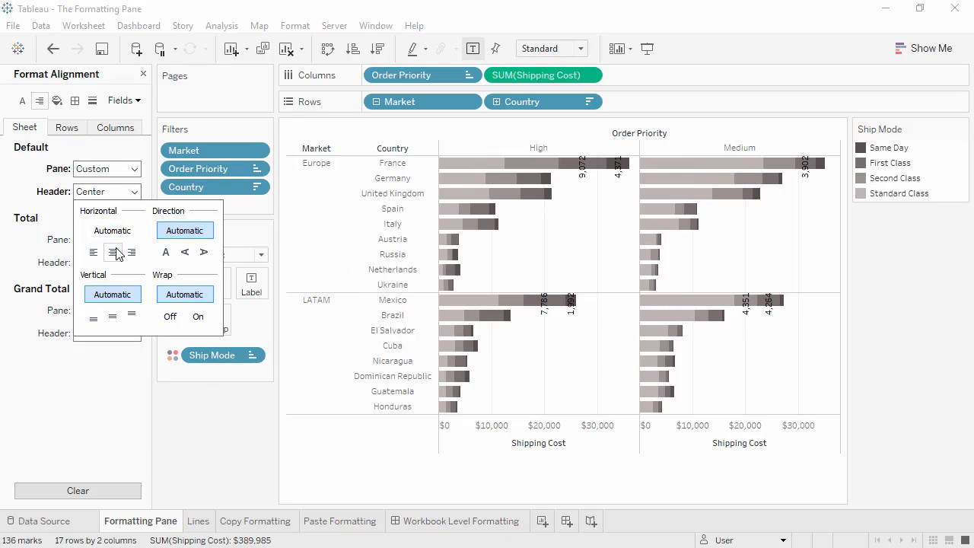
click(33, 184)
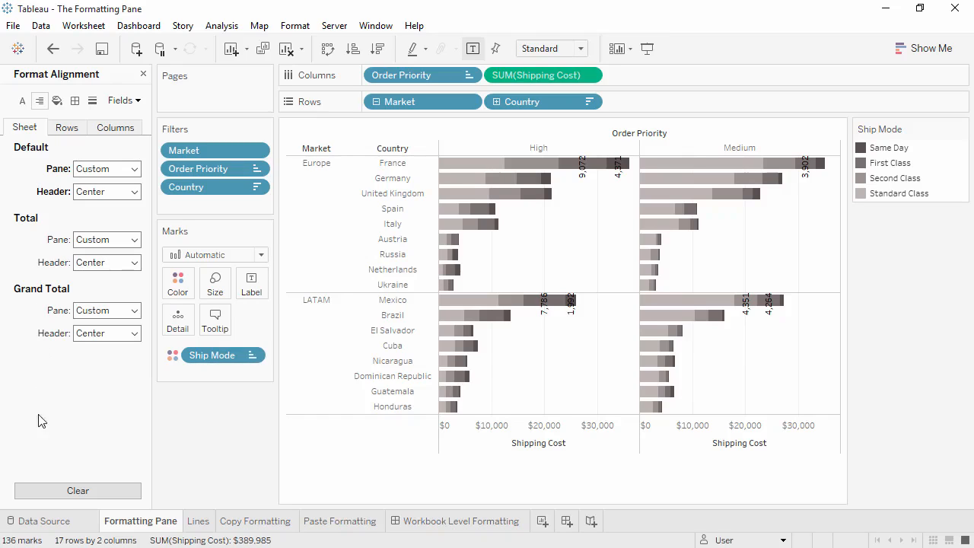
click(59, 494)
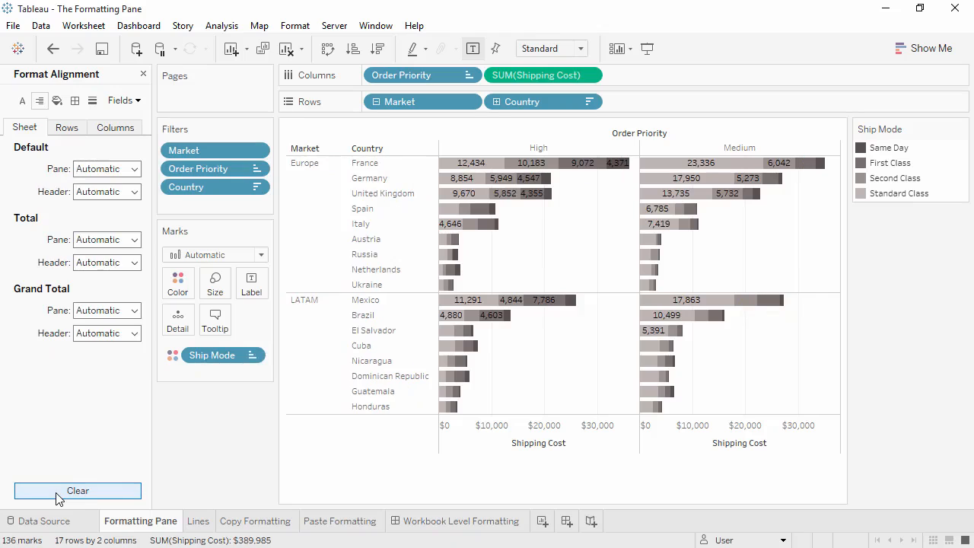
Shade the sheet's row banding light beige in the pane and light pinkish purple in the header
click(57, 102)
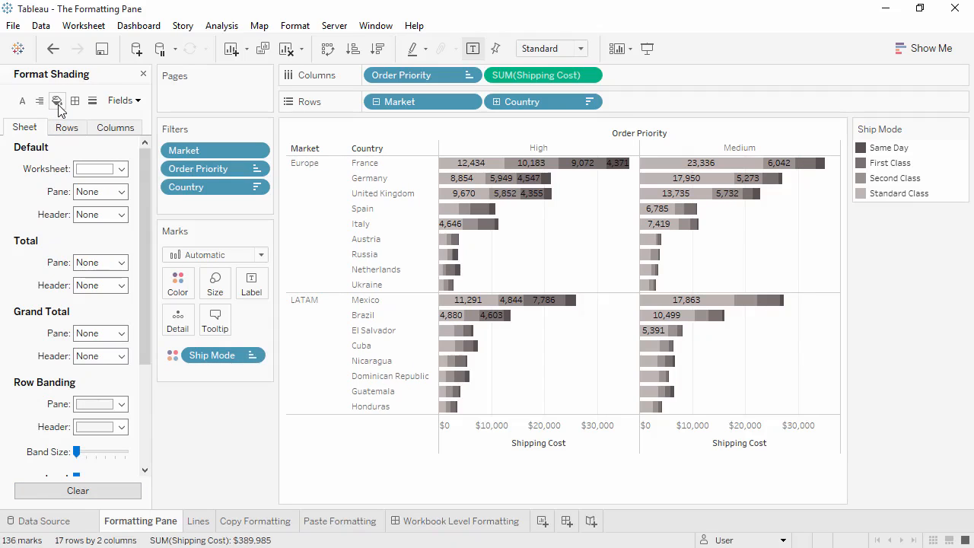
drag(142, 163, 148, 269)
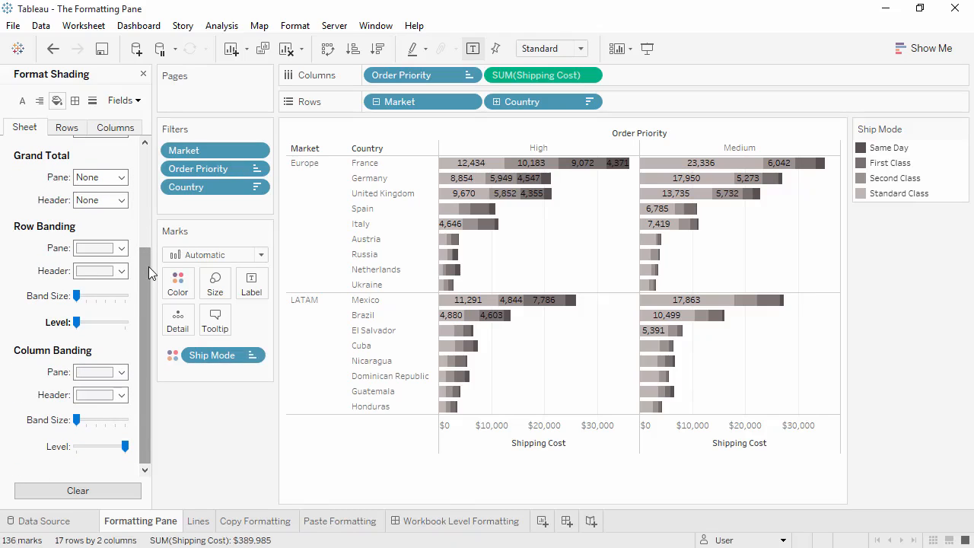
click(121, 248)
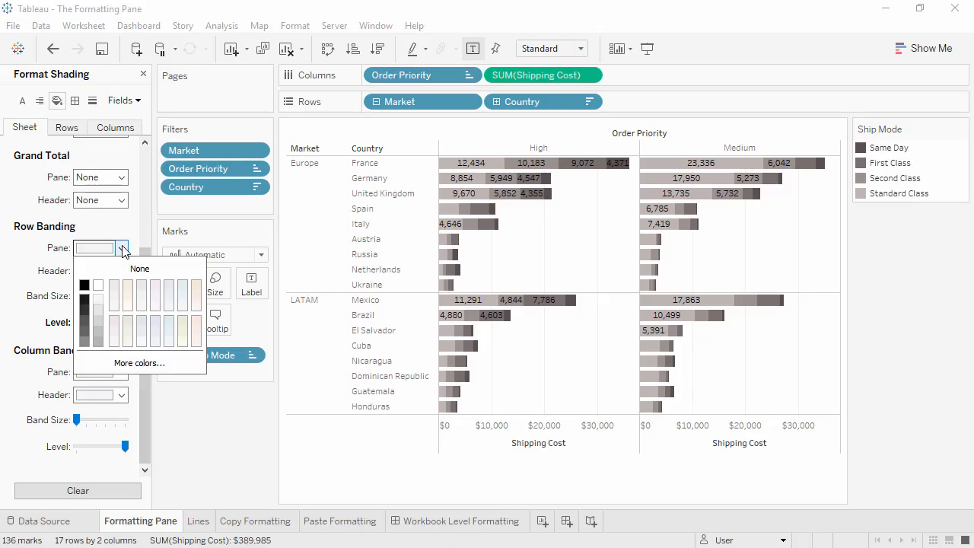
click(127, 287)
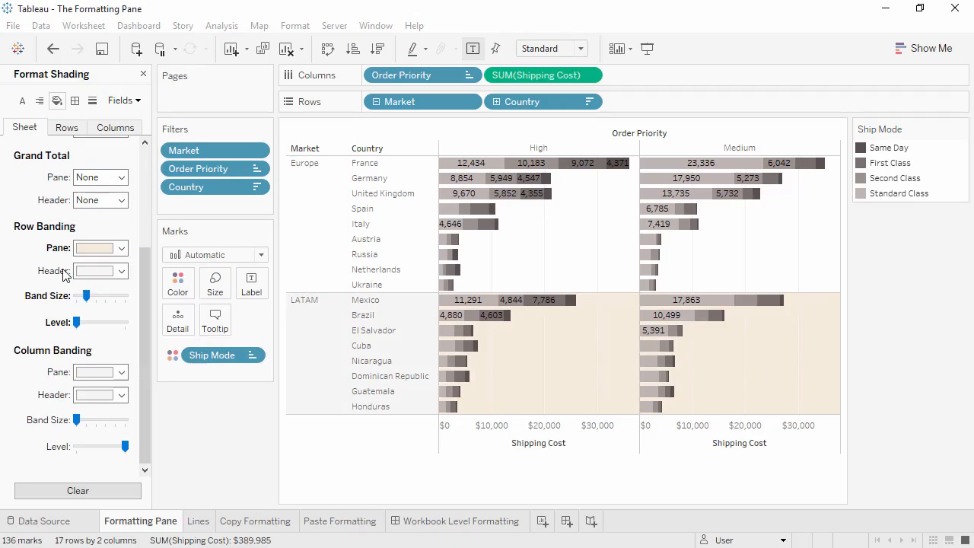
click(121, 271)
click(156, 308)
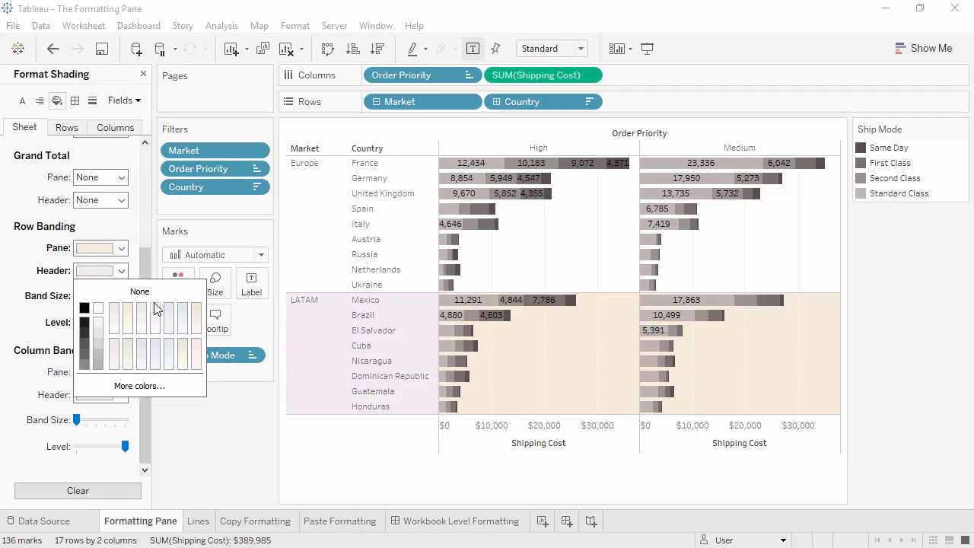
click(64, 312)
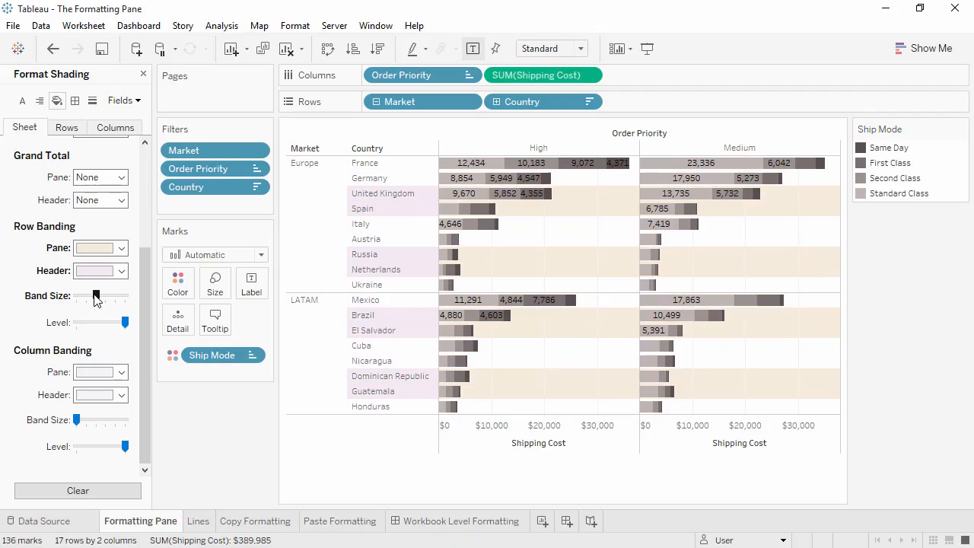
Increase the row band size to three rows per band and lower the row banding level to its minimum
drag(94, 295, 104, 299)
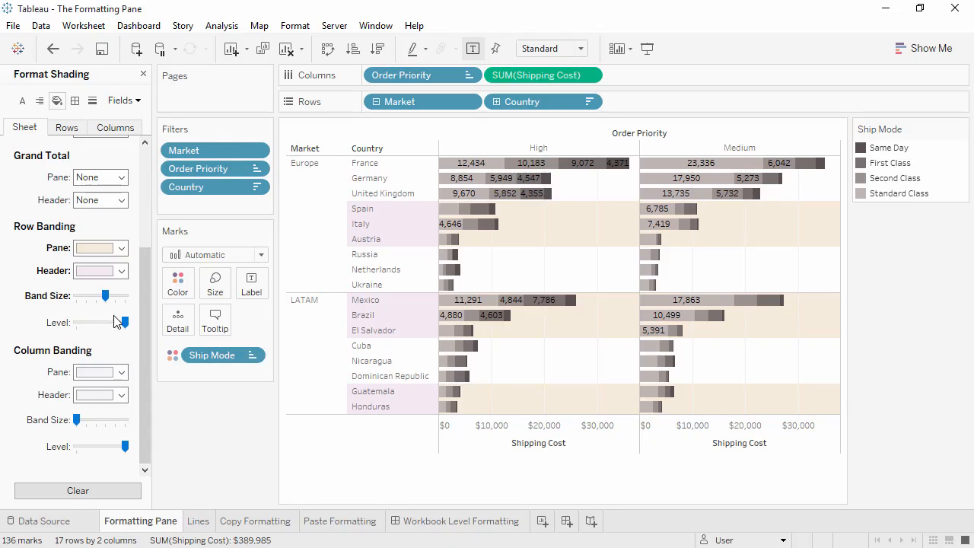
drag(124, 325, 76, 322)
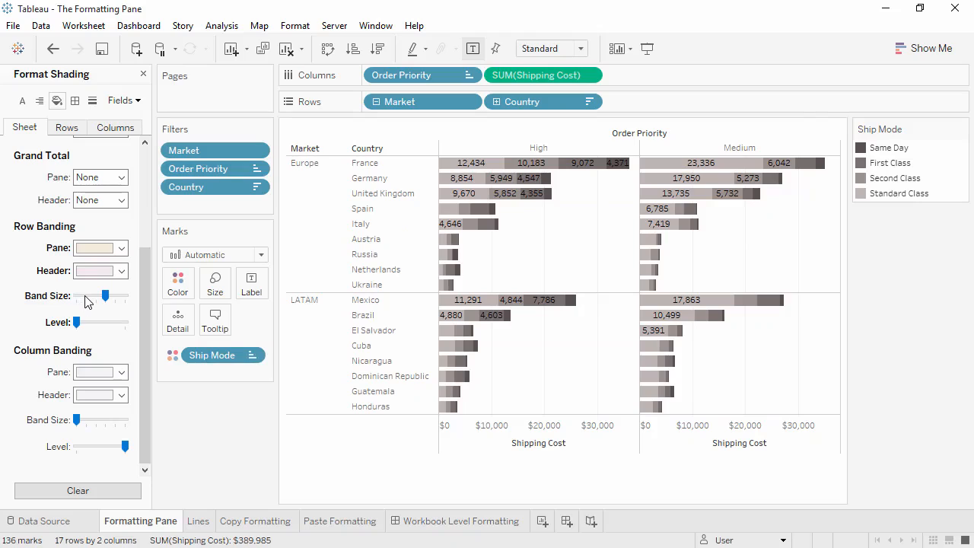
Reduce the row band size to one row per band, raise the row banding level to maximum, and clear all shading
click(86, 296)
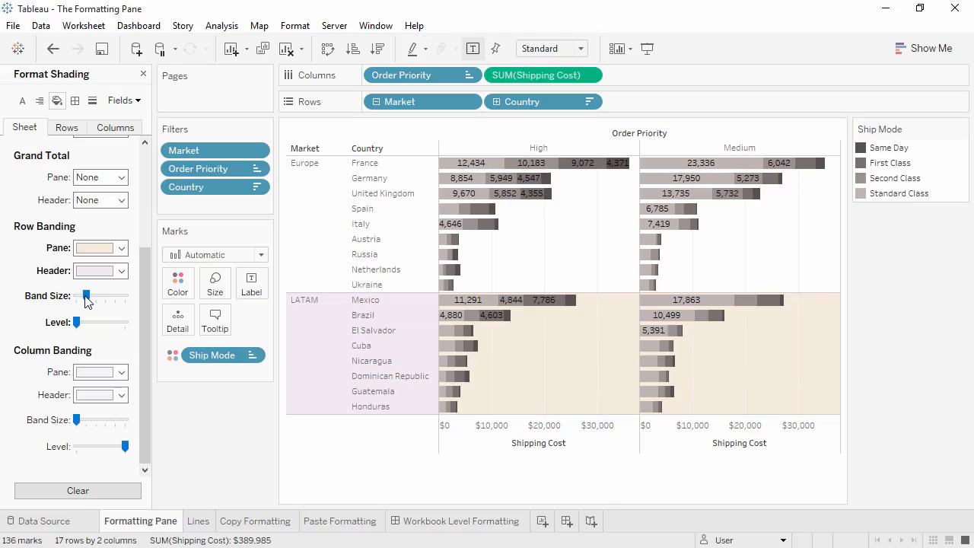
click(125, 322)
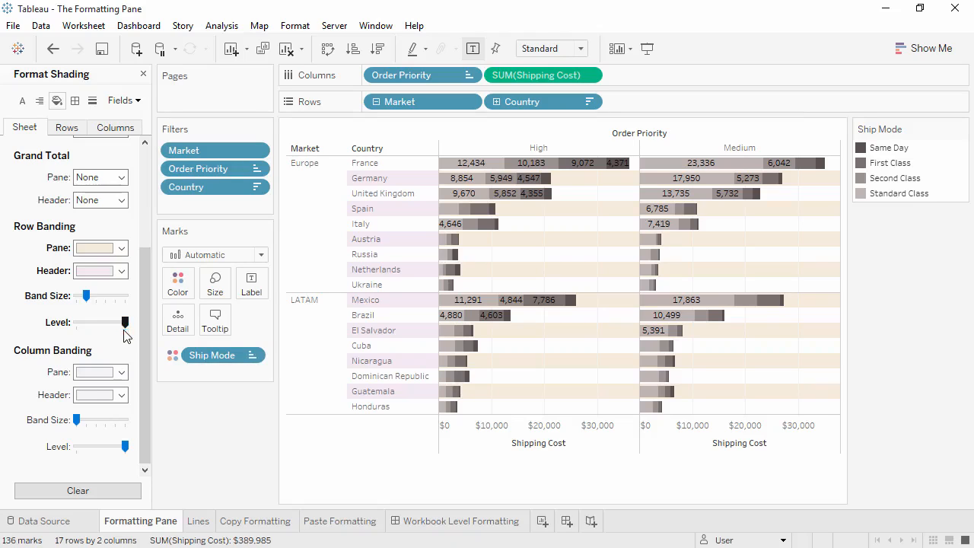
click(94, 493)
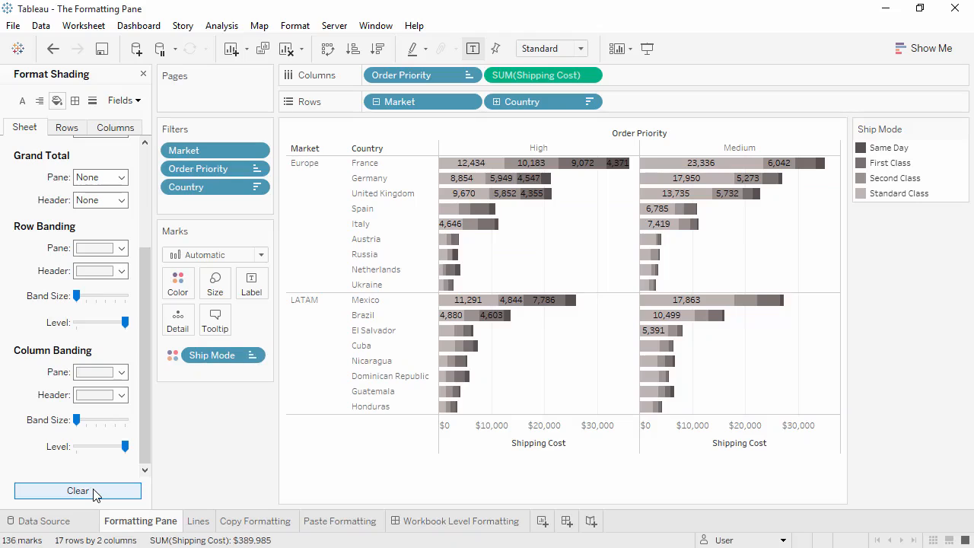
Try a thin dashed gold border on the sheet's default headers, and set that border back to None
click(75, 102)
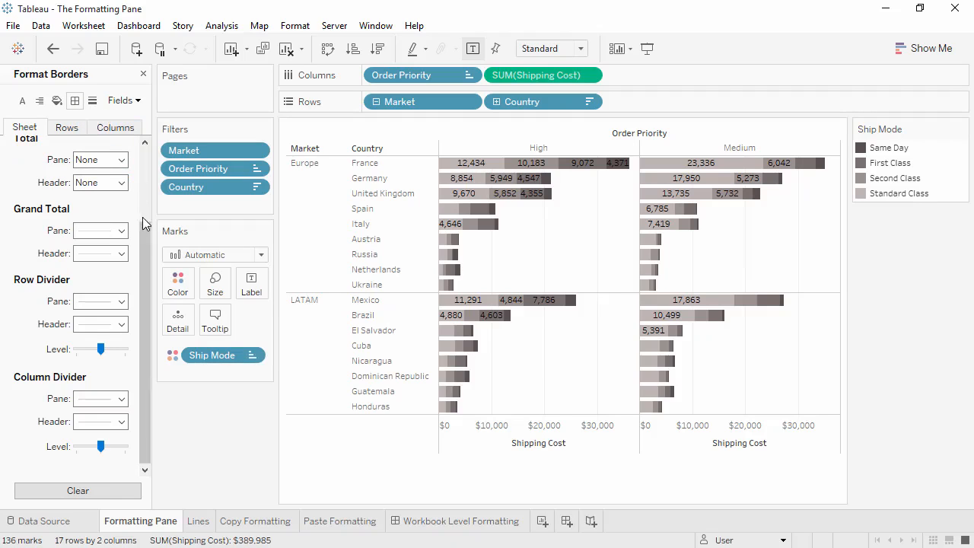
drag(144, 236, 143, 156)
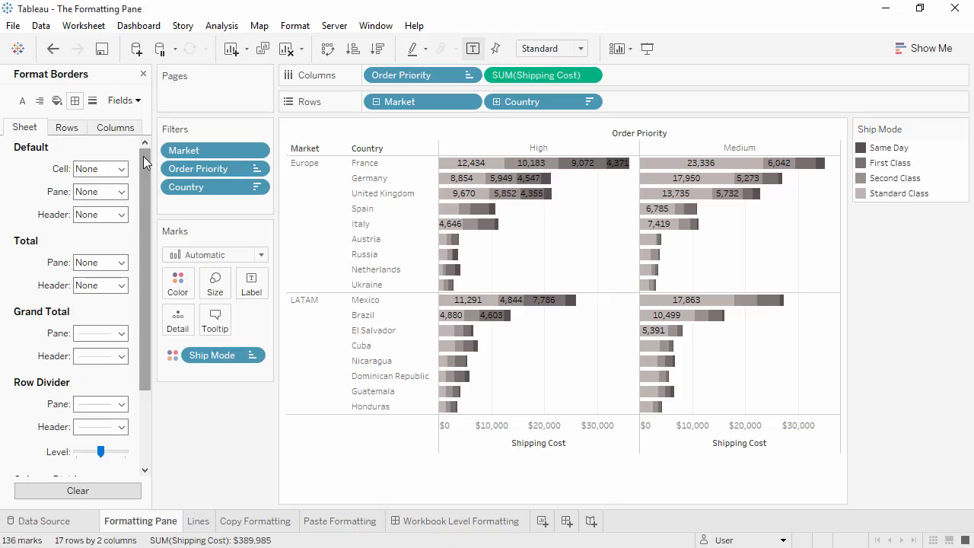
click(122, 214)
click(114, 287)
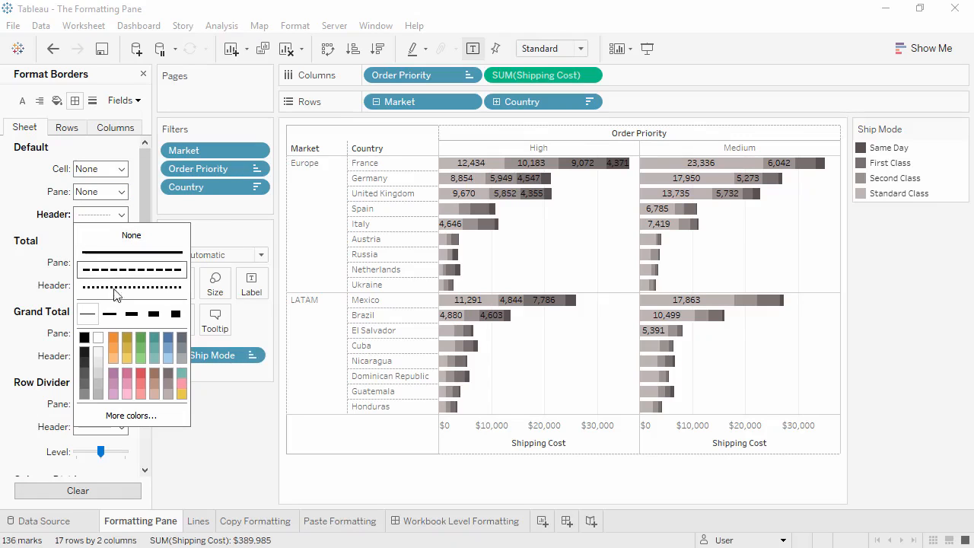
click(126, 336)
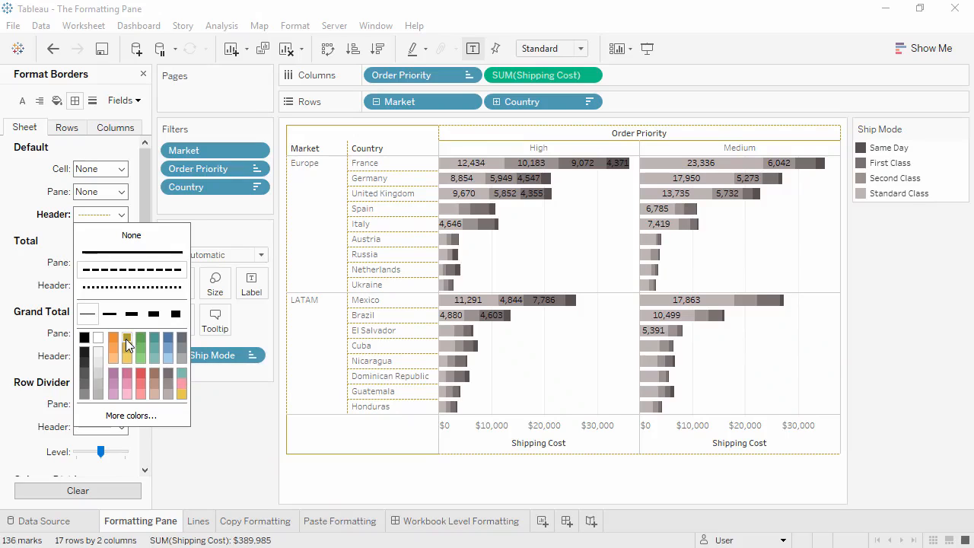
click(136, 237)
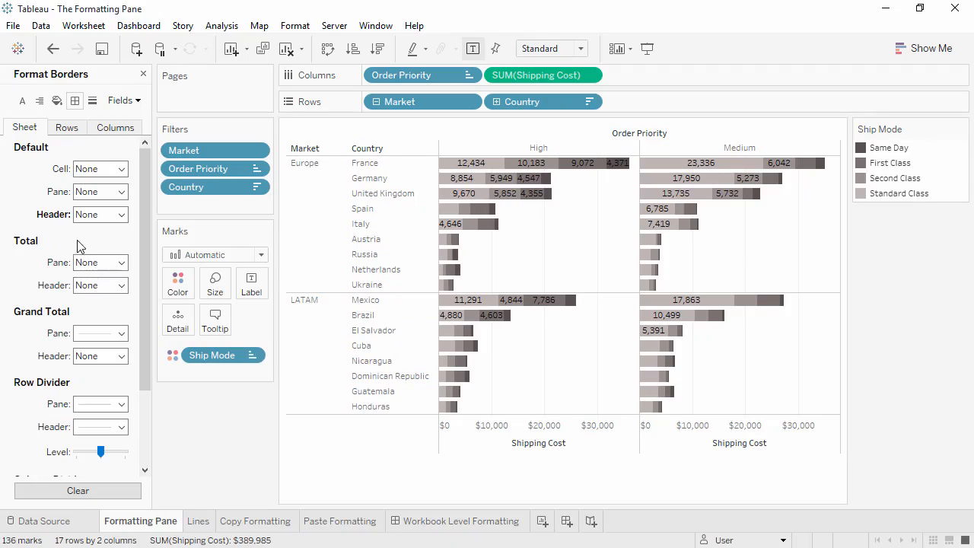
Format the sheet's pane row divider as an orange dotted line of medium thickness
drag(147, 239, 145, 314)
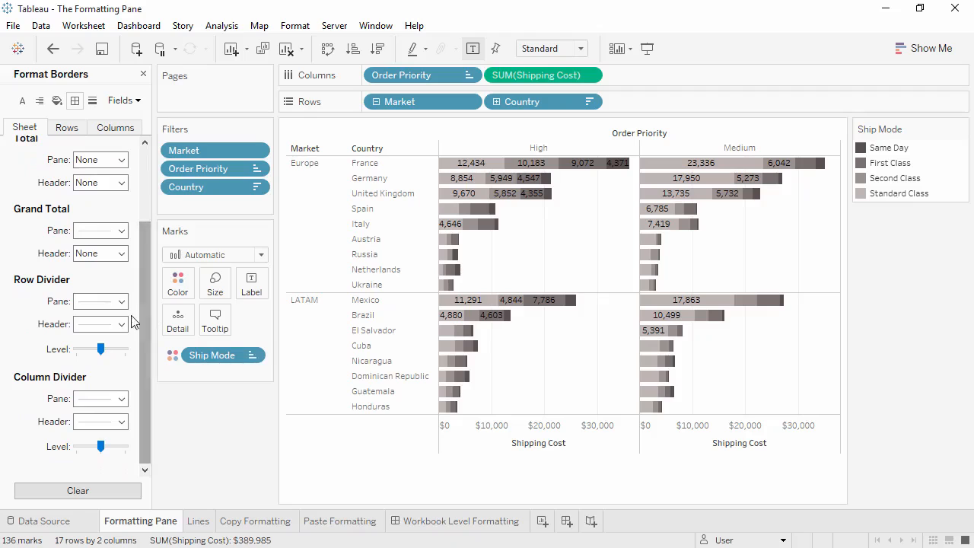
click(120, 302)
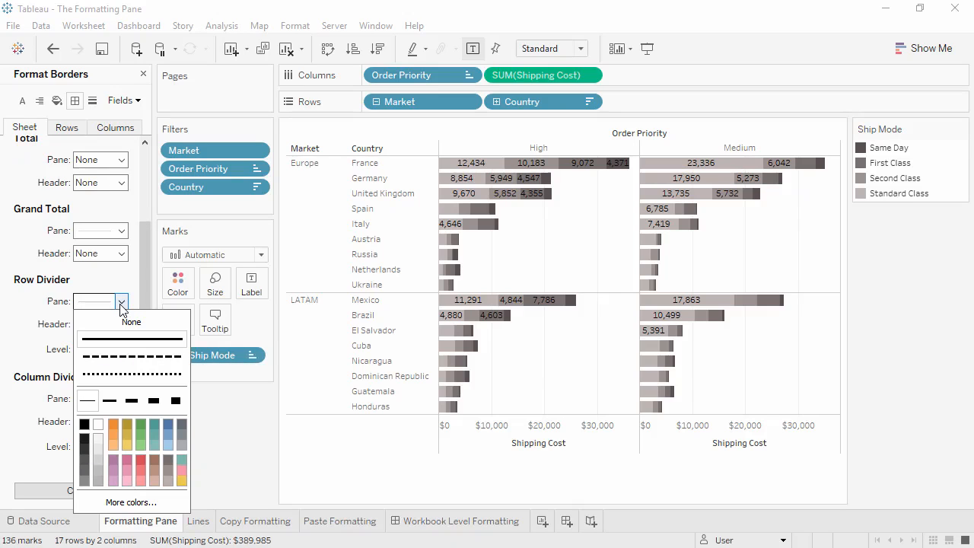
click(124, 373)
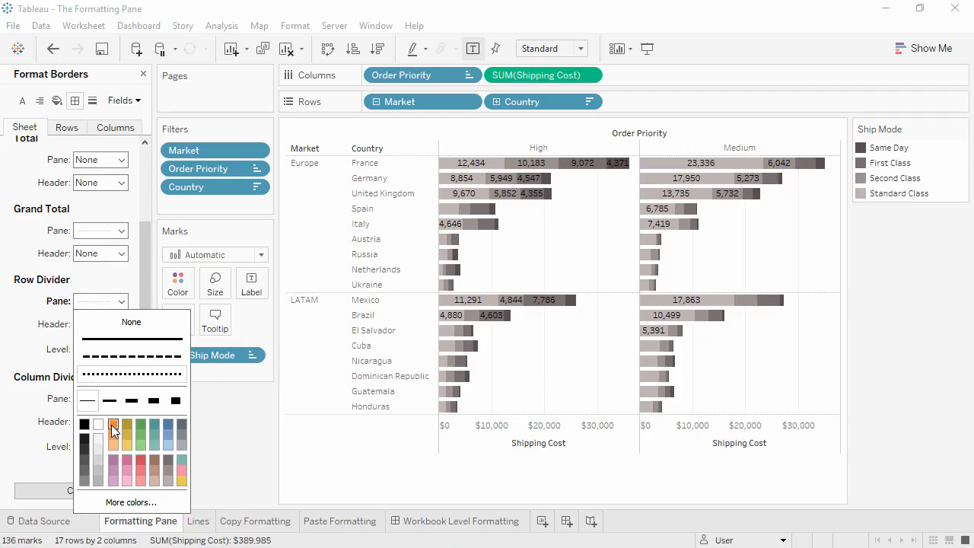
click(113, 424)
click(131, 401)
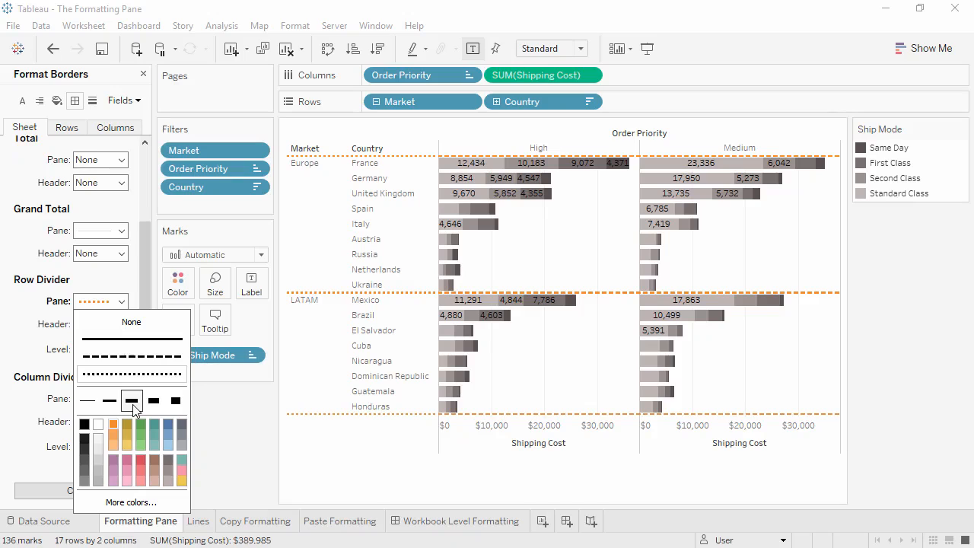
click(38, 356)
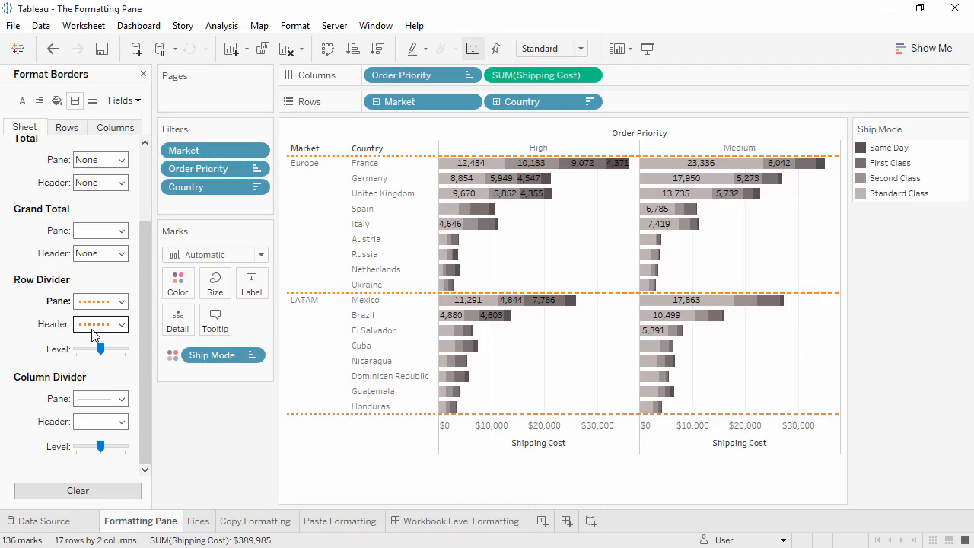
Give the header row divider the thinnest line and raise the row divider level to its maximum
click(122, 325)
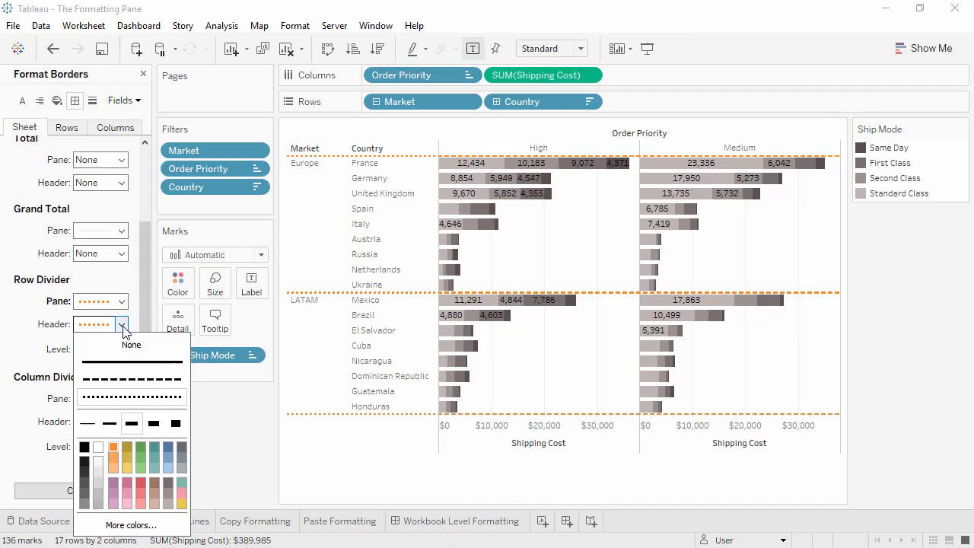
click(91, 425)
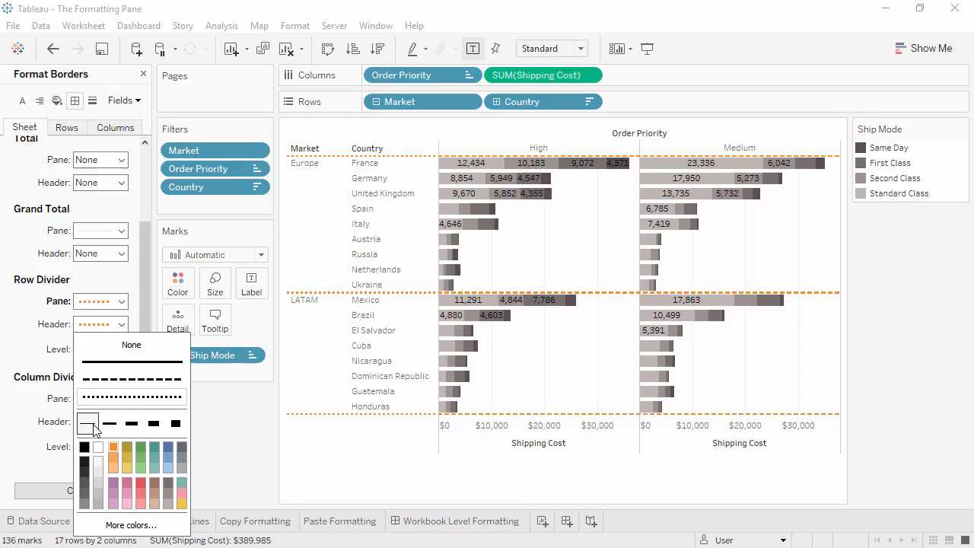
click(31, 350)
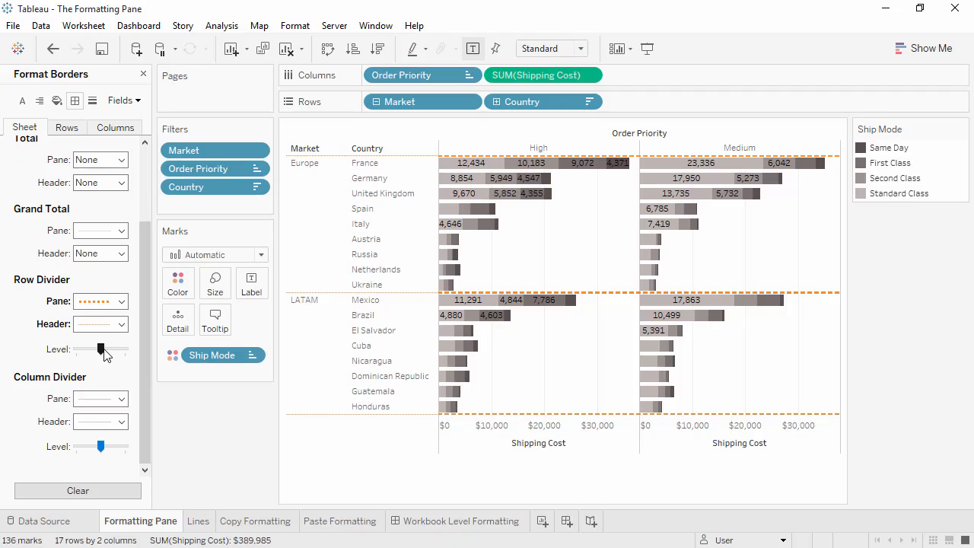
drag(102, 350, 124, 350)
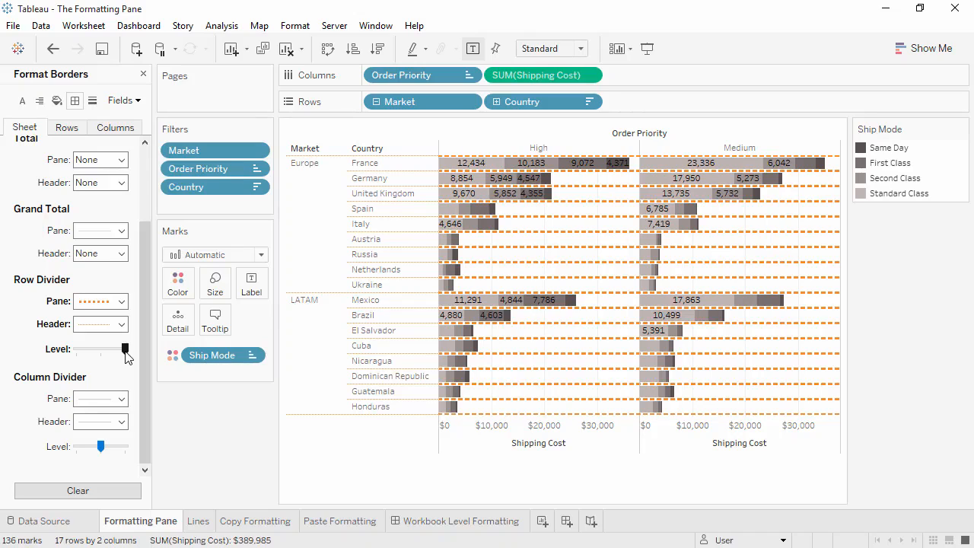
Set the pane column divider to None and clear all border formatting from the sheet
click(121, 401)
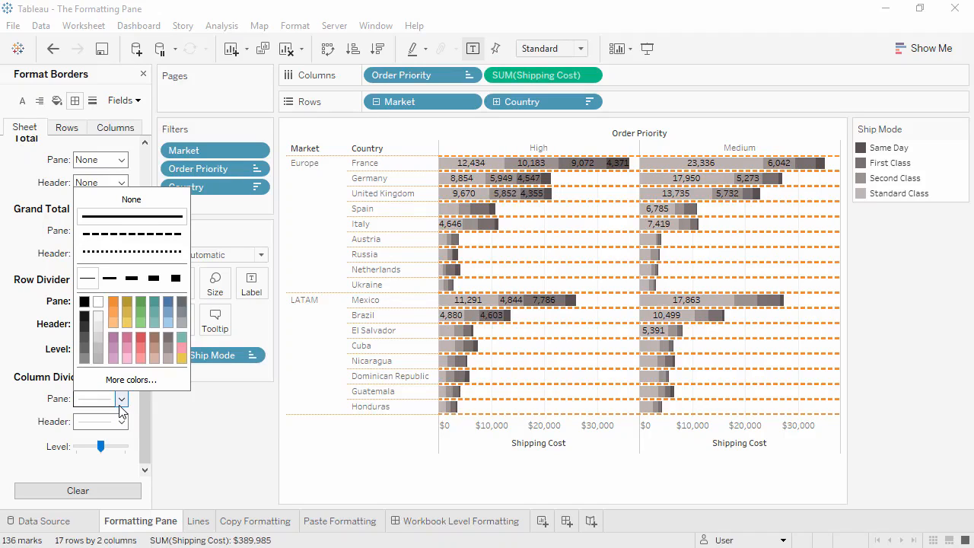
click(133, 202)
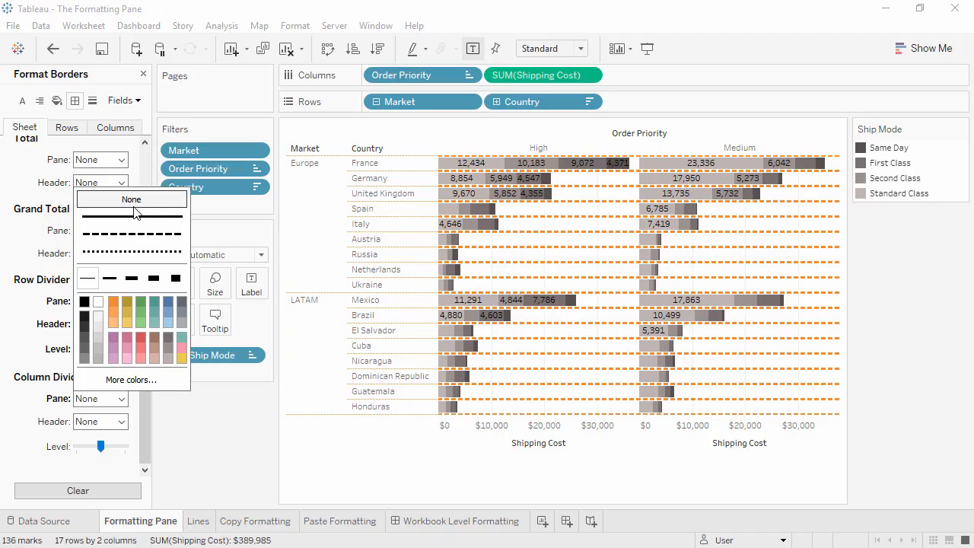
click(87, 491)
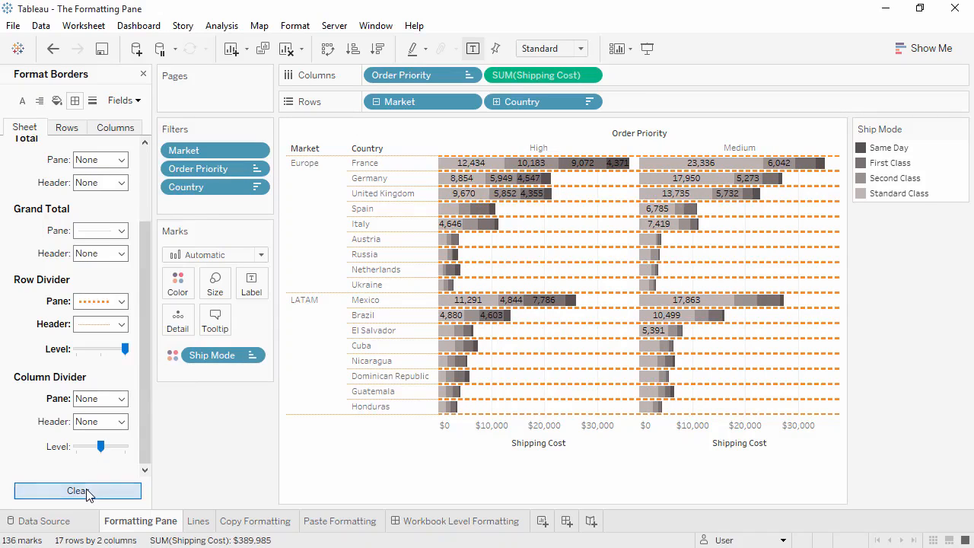
click(87, 491)
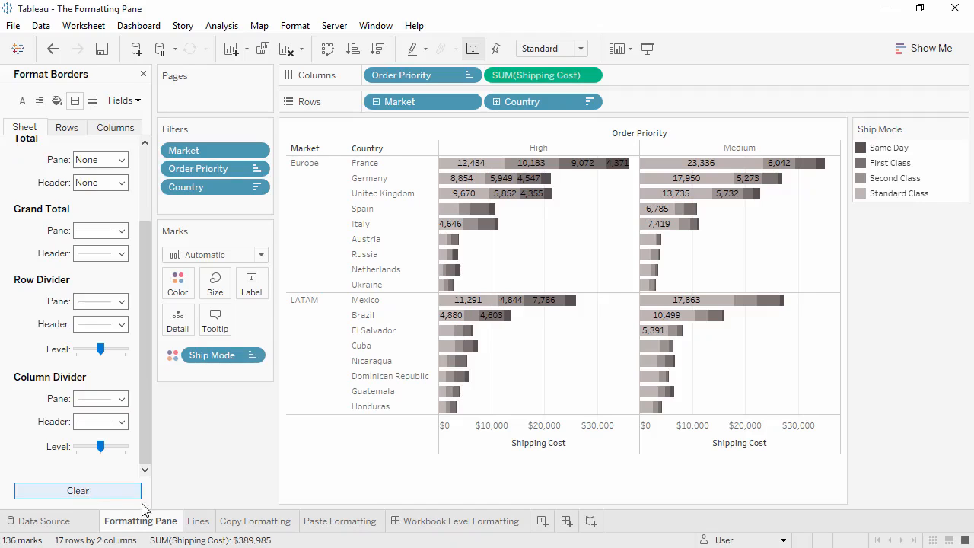
On the Lines worksheet, format the sheet's grid lines as solid green lines
click(197, 521)
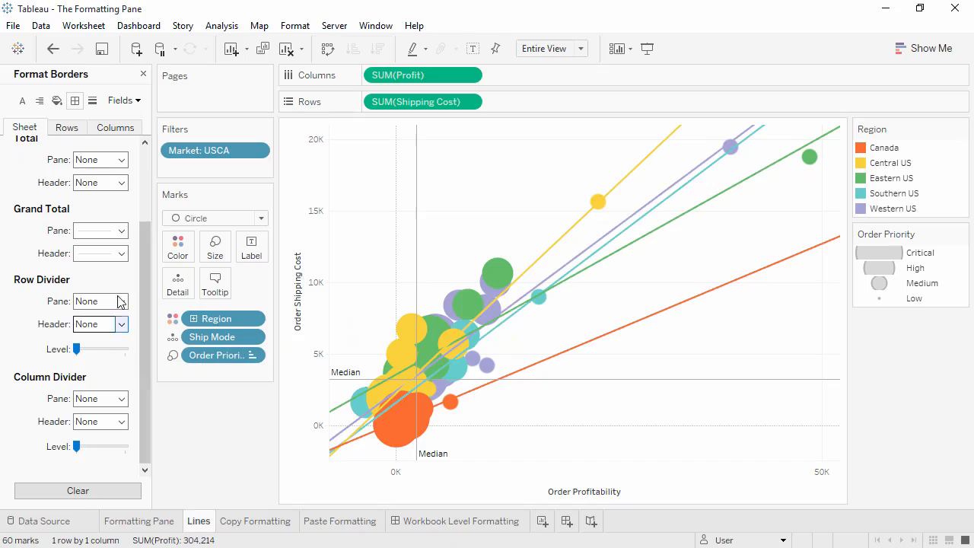
click(92, 101)
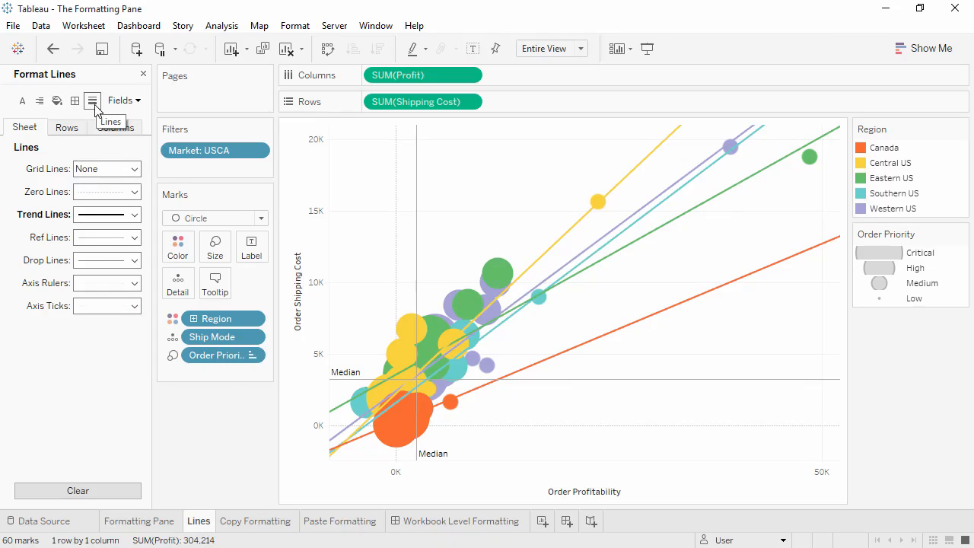
click(99, 169)
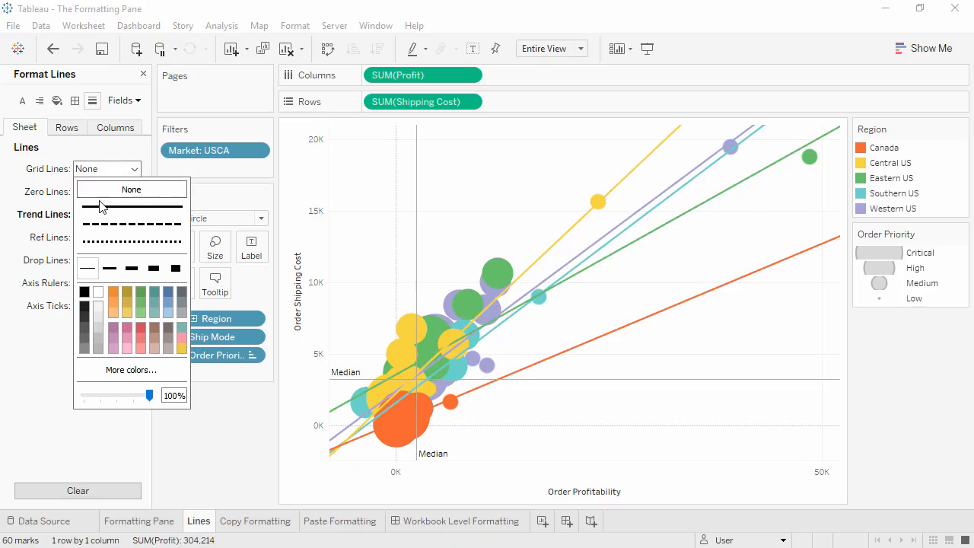
click(101, 206)
click(140, 294)
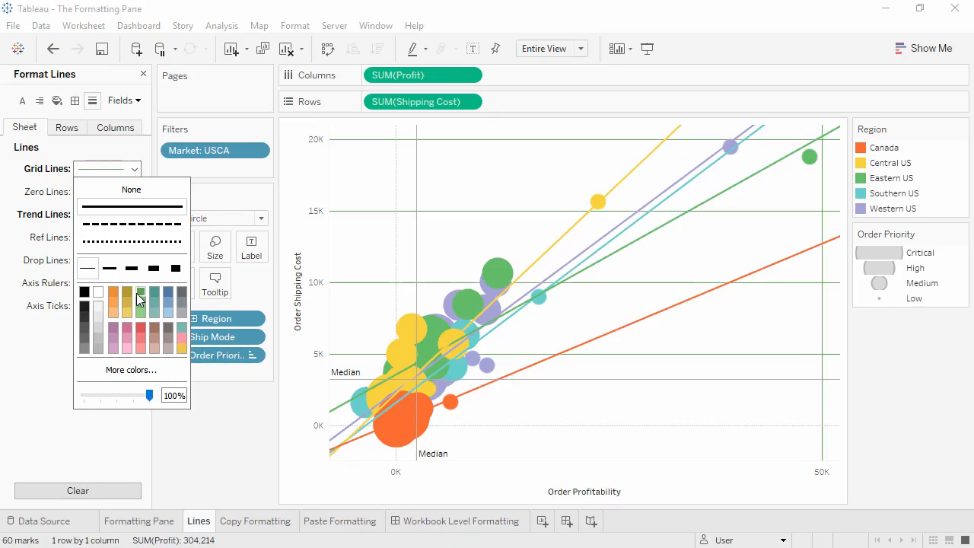
click(63, 197)
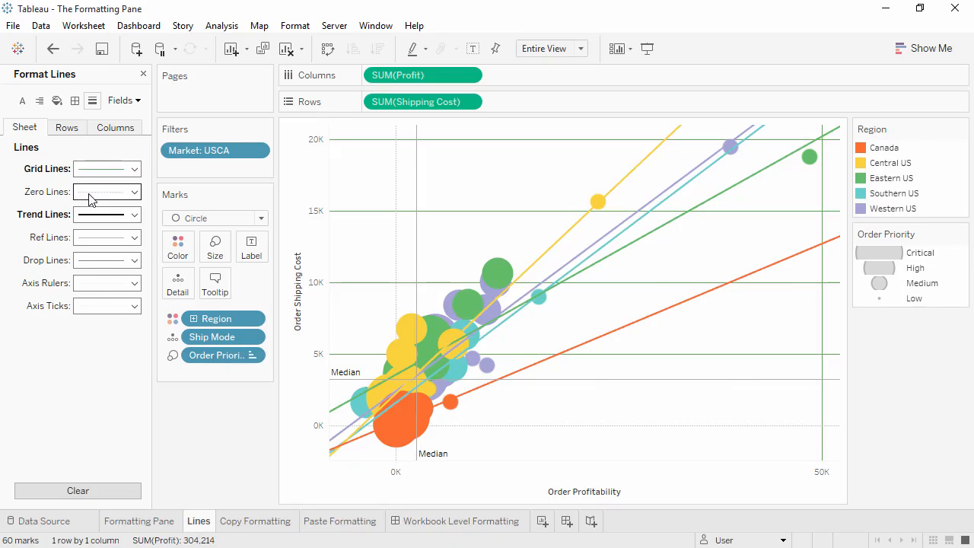
Make the zero lines dashed and give the trend lines the thickest line weight
click(94, 193)
click(106, 246)
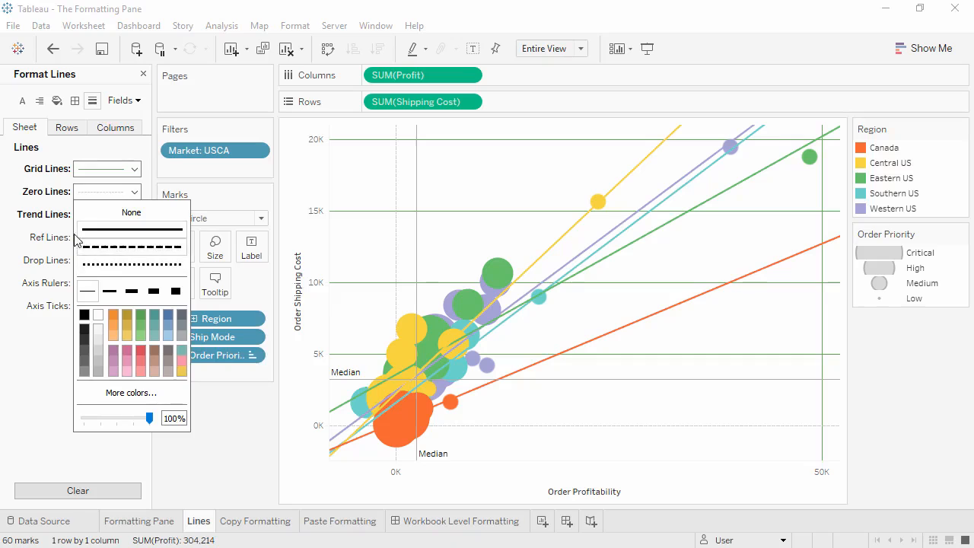
click(53, 229)
click(96, 221)
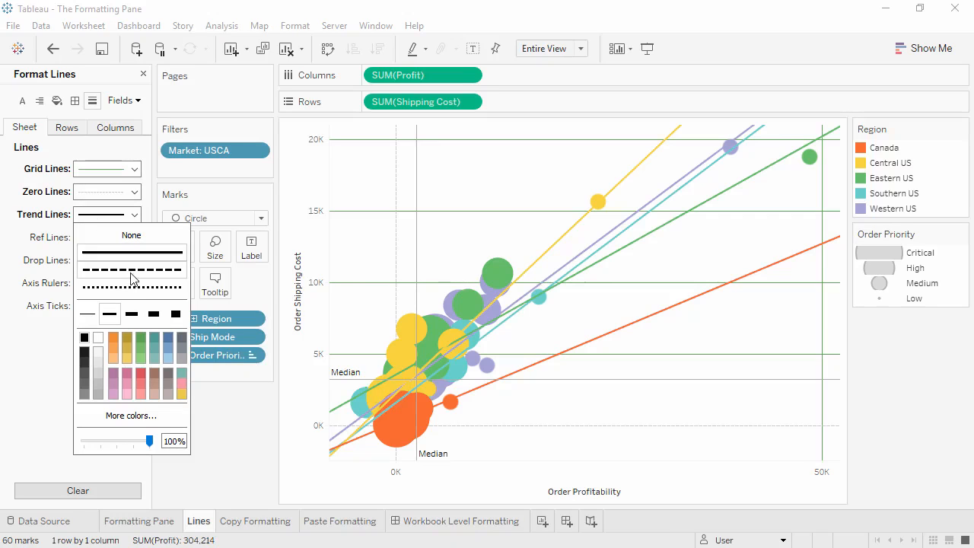
click(176, 315)
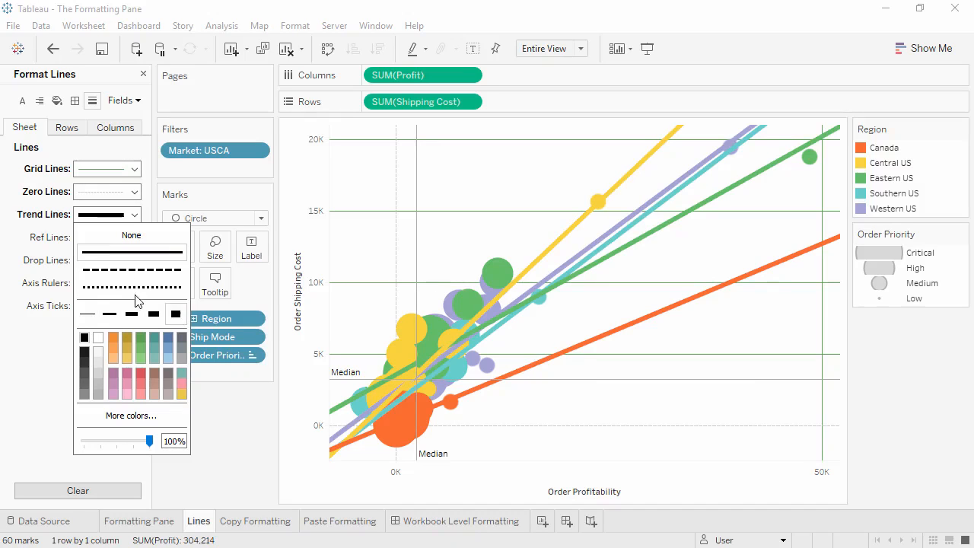
click(56, 243)
Change the reference lines of the scatter plot to a dotted style
click(88, 241)
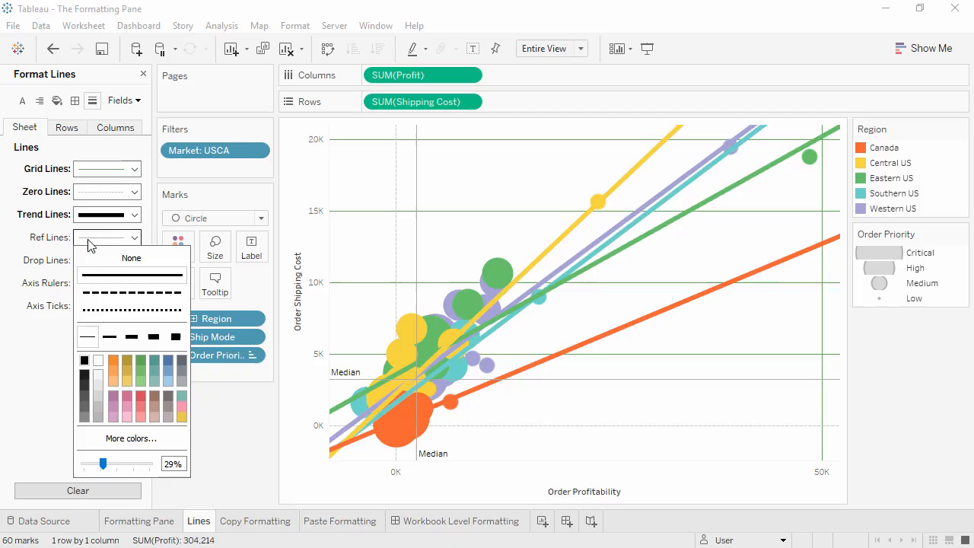
click(96, 310)
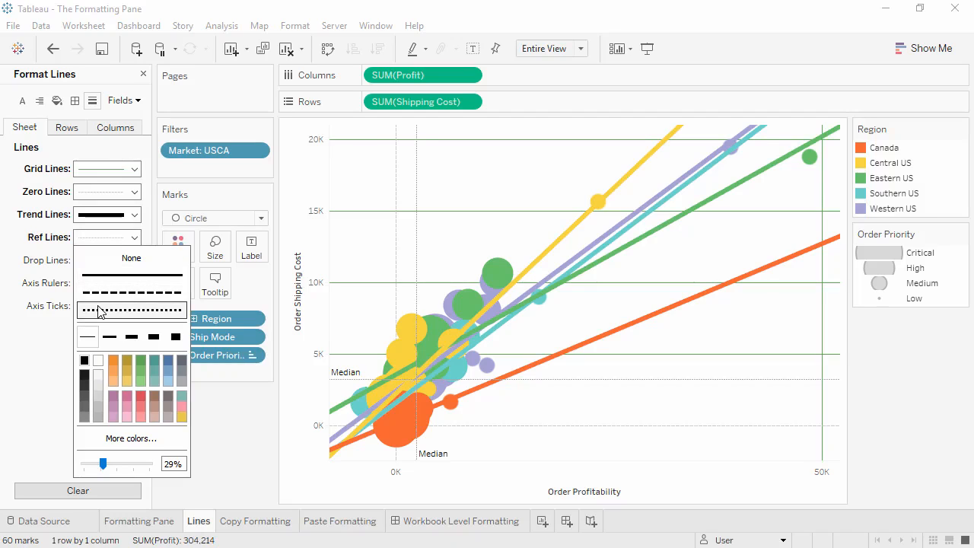
click(43, 331)
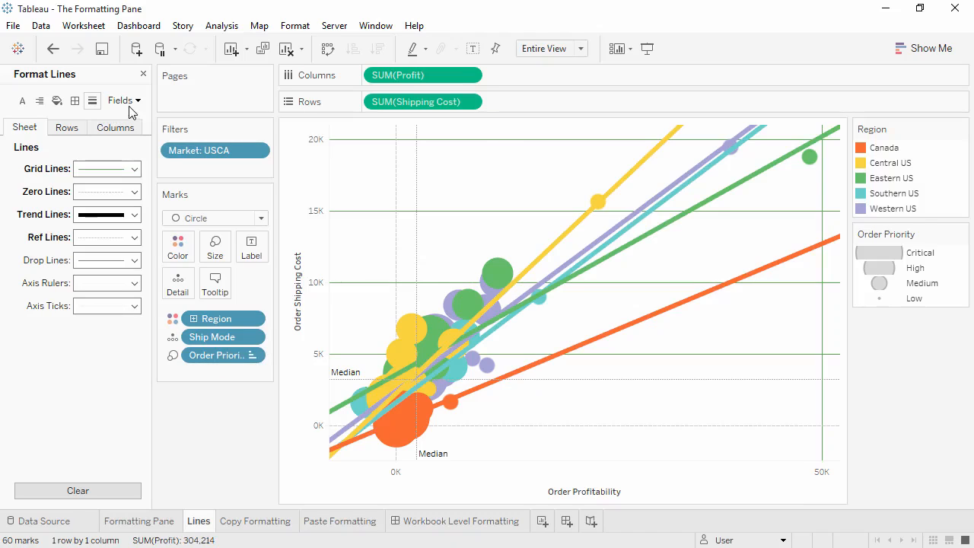
Clear the worksheet formatting of the Lines sheet and switch to the Copy Formatting worksheet
click(301, 50)
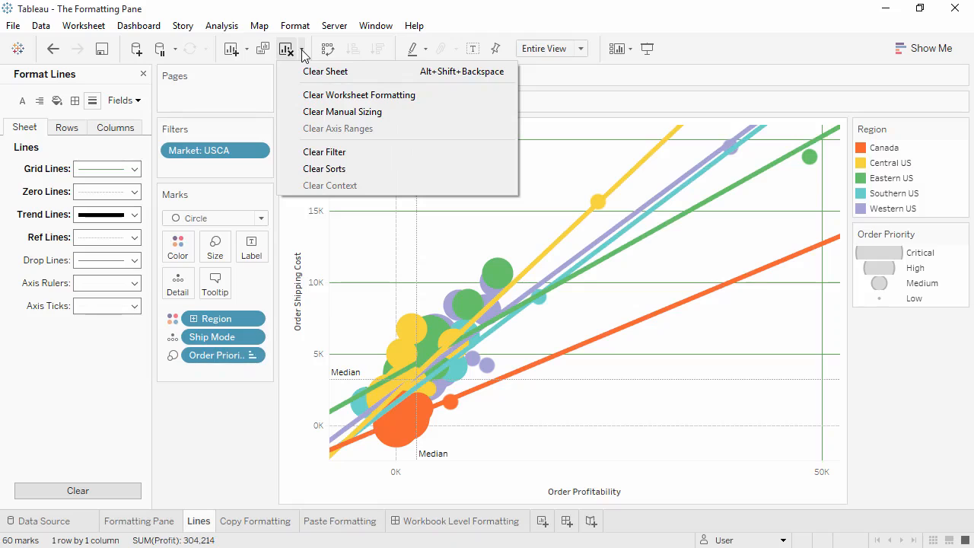
click(299, 96)
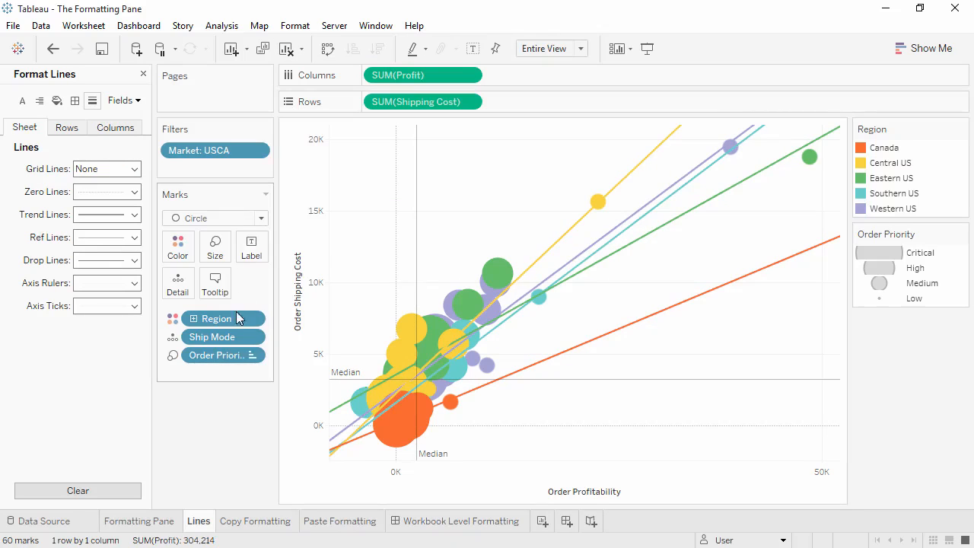
click(240, 522)
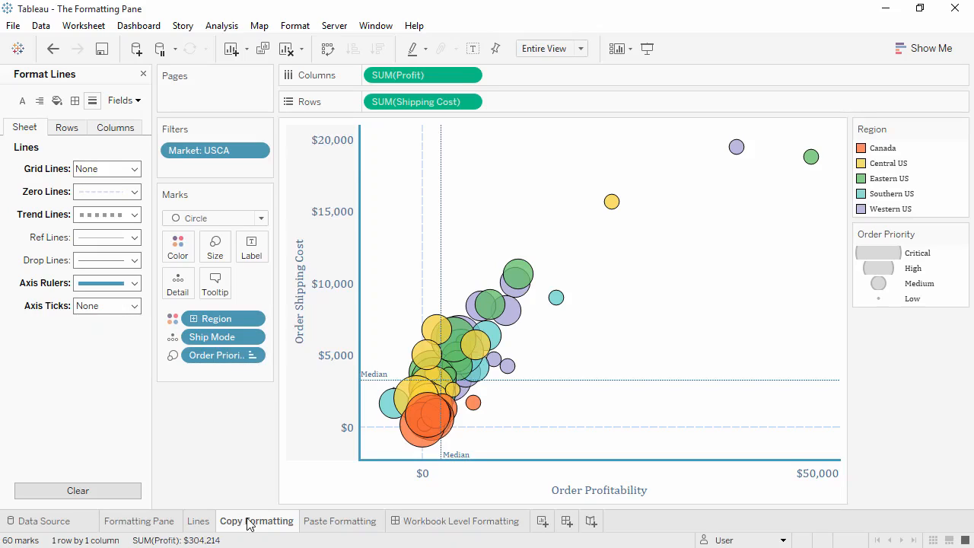
Copy the formatting of the Copy Formatting worksheet and paste it onto the Paste Formatting worksheet
click(326, 525)
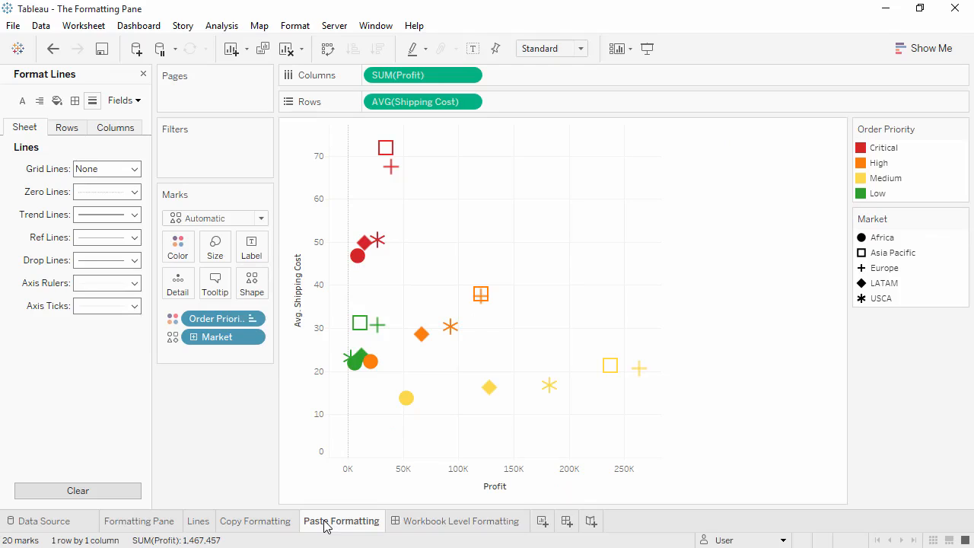
right_click(279, 525)
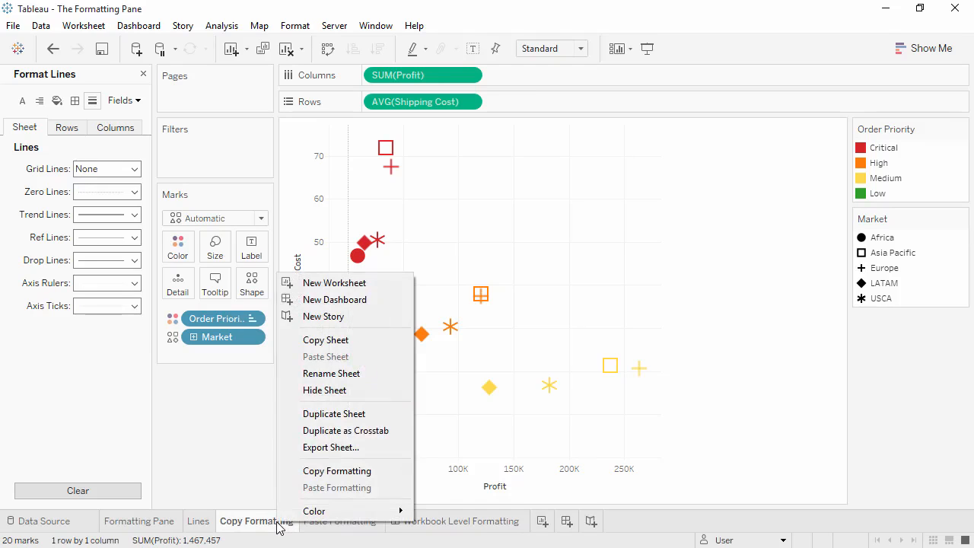
click(295, 475)
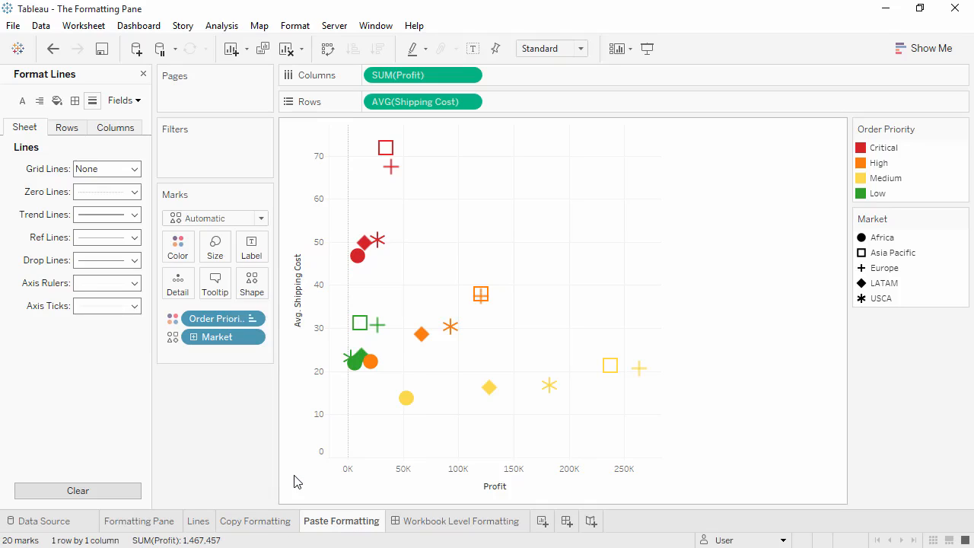
right_click(325, 523)
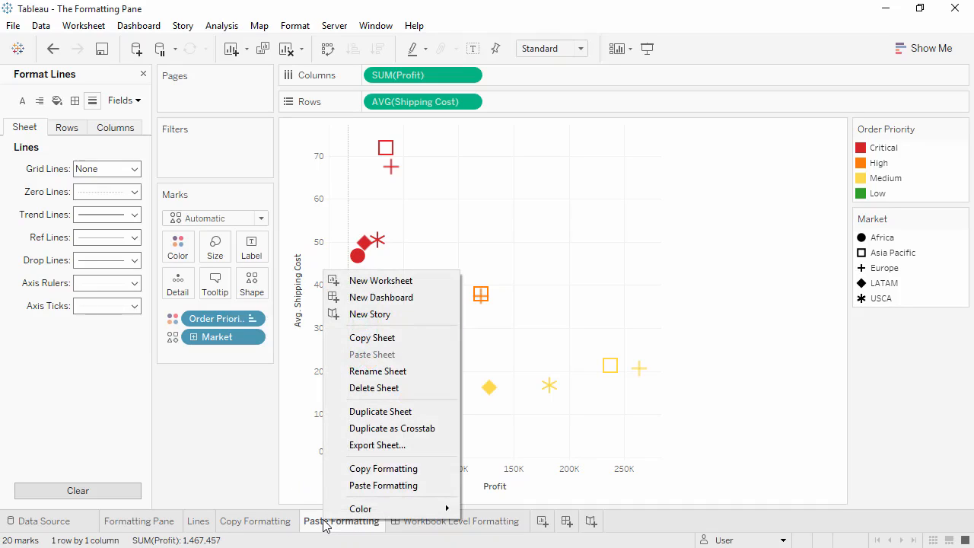
click(353, 486)
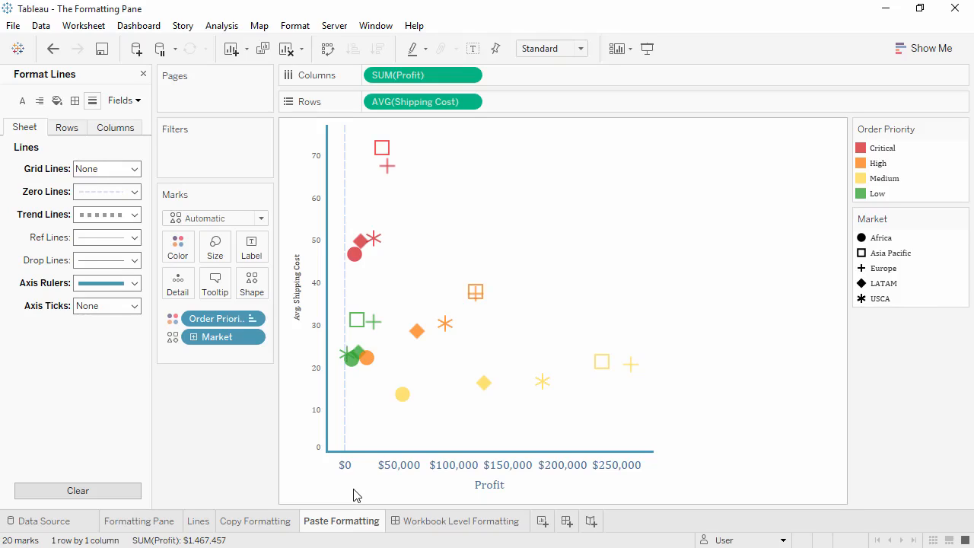
On the Workbook Level Formatting dashboard, open the workbook formatting and apply Tableau Book as the font for all text
click(416, 521)
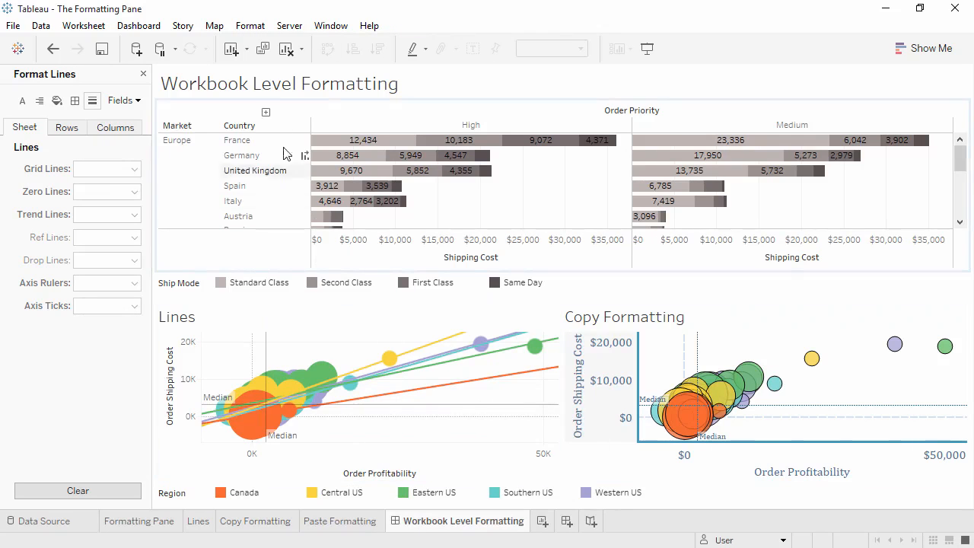
click(250, 26)
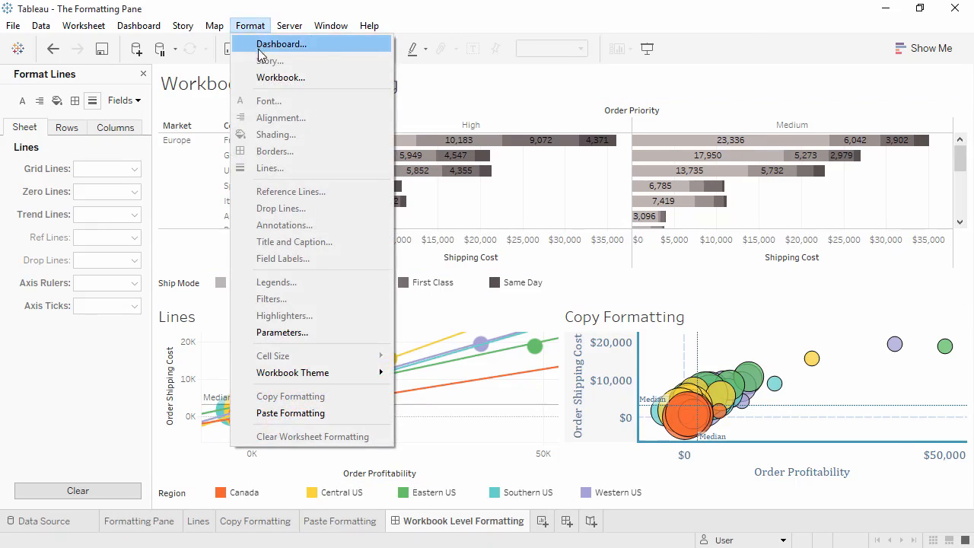
click(266, 77)
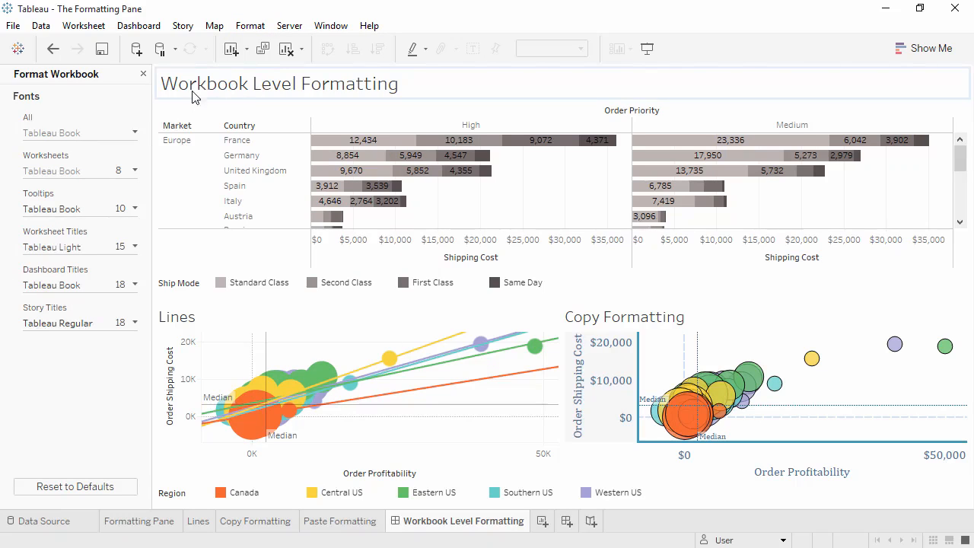
click(97, 135)
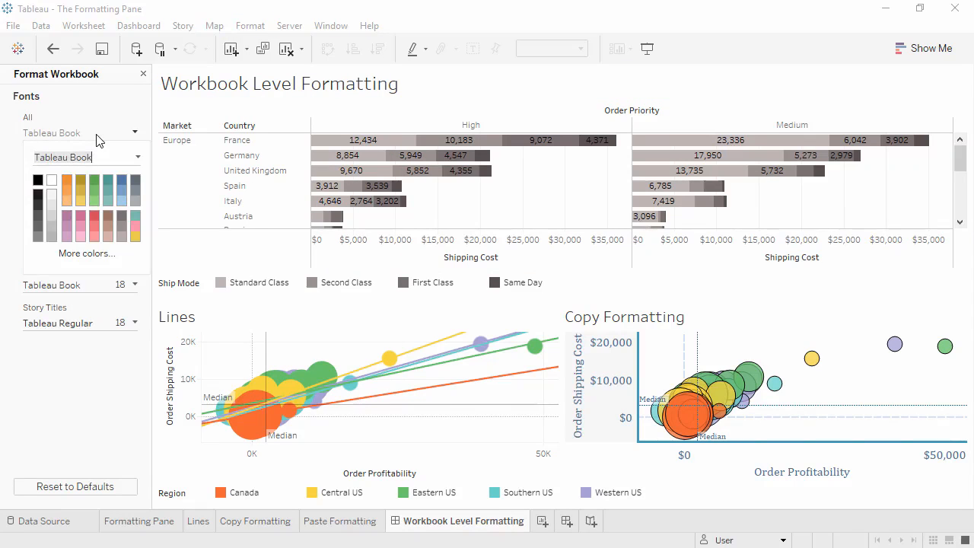
key(Return)
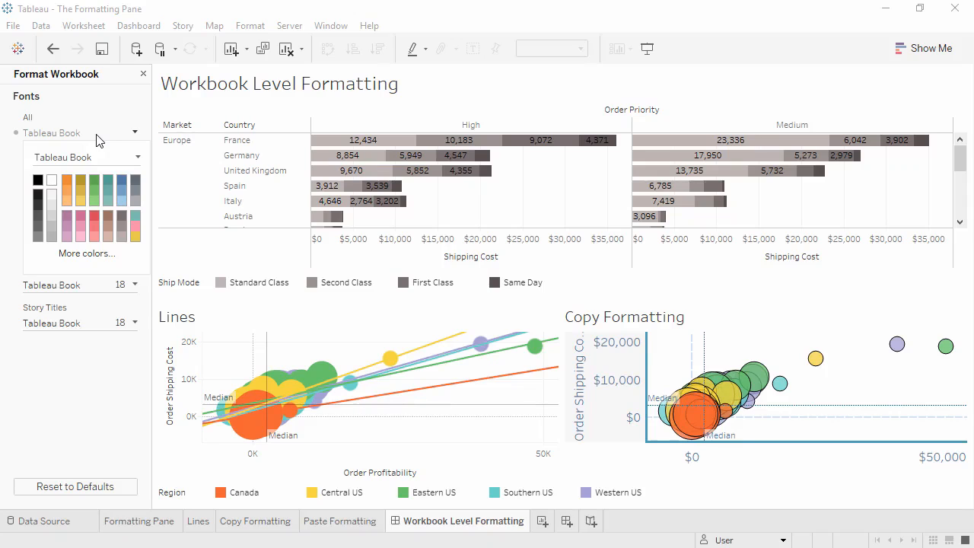